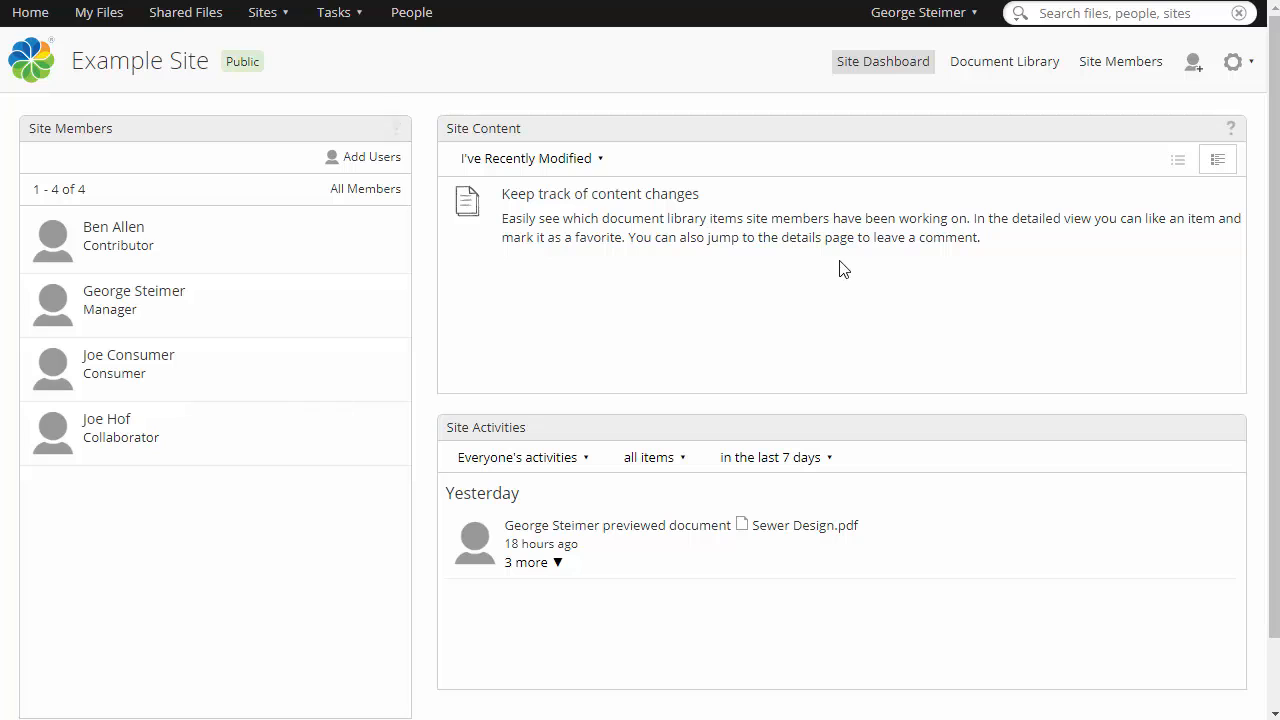
Open the Document Library and expand the Projects and Templates folders in the library tree.
click(1002, 71)
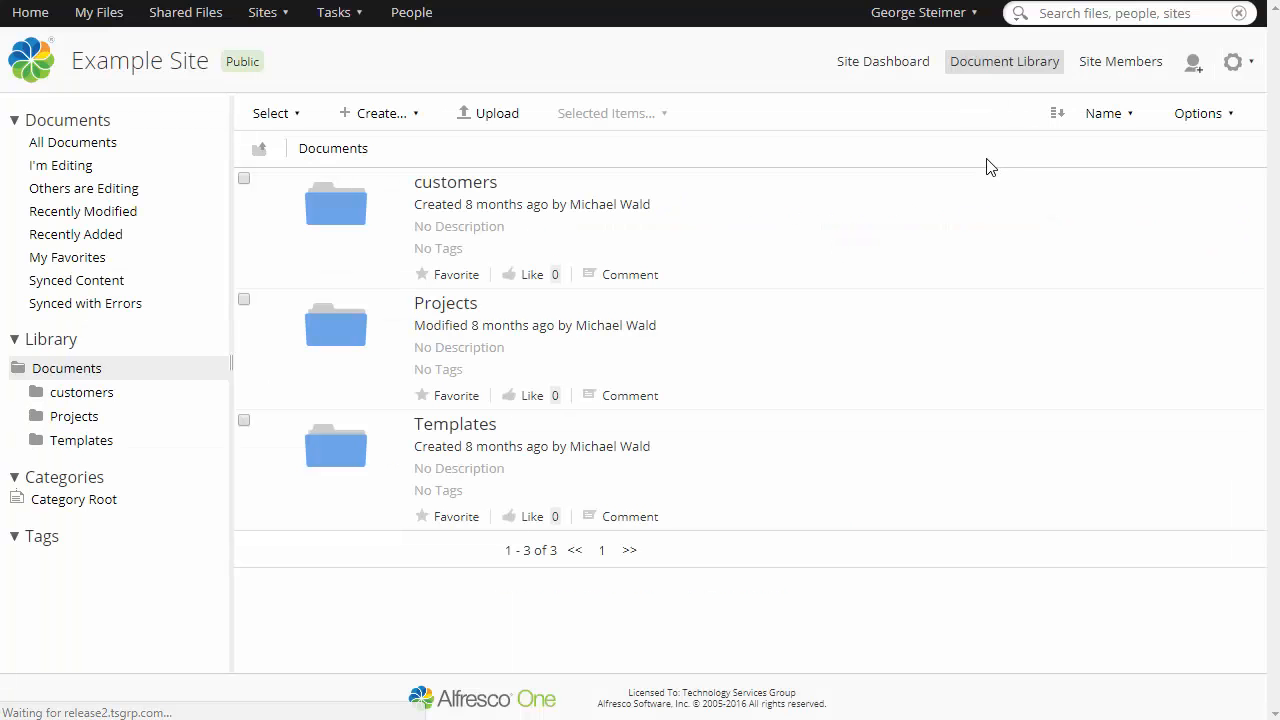
click(37, 392)
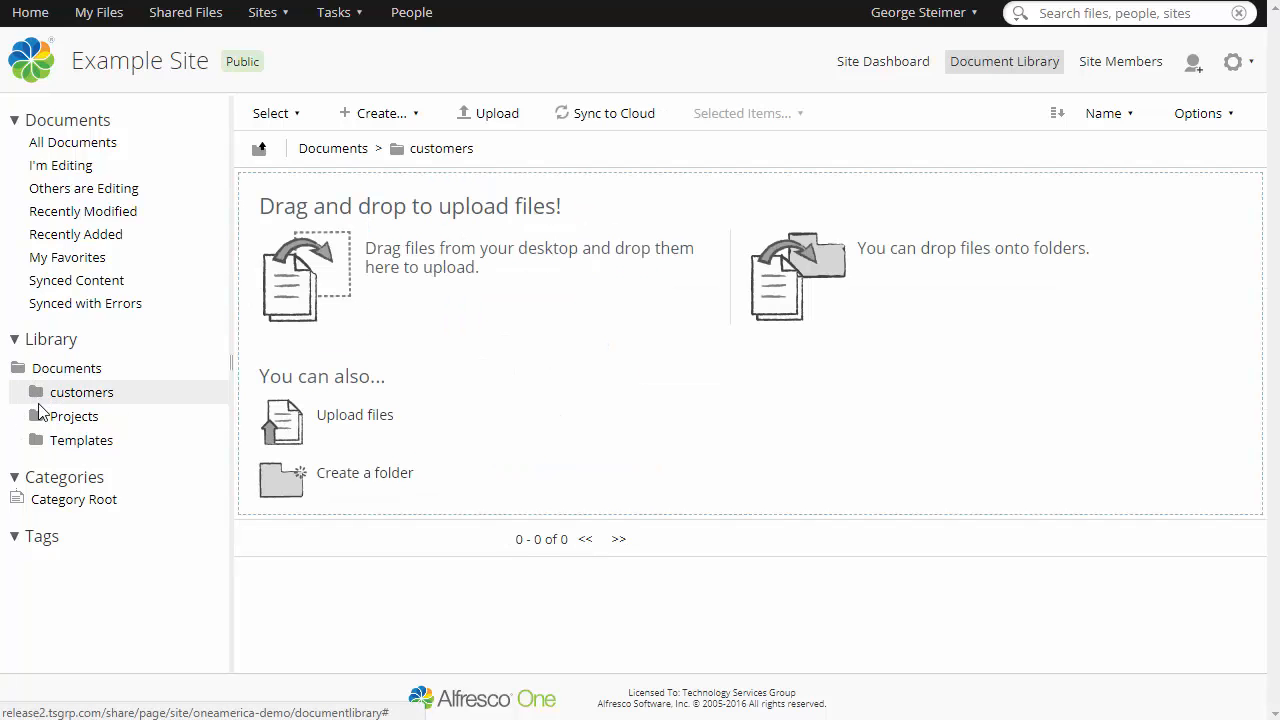
click(34, 417)
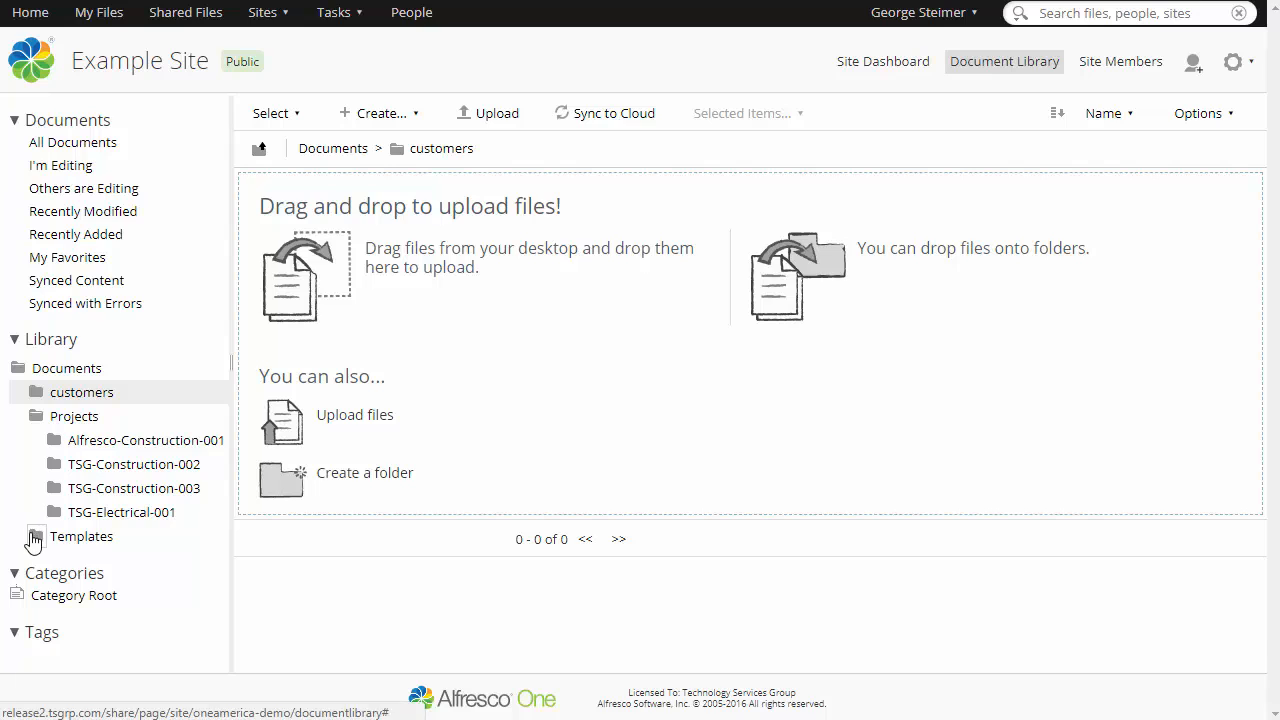
click(35, 536)
click(60, 375)
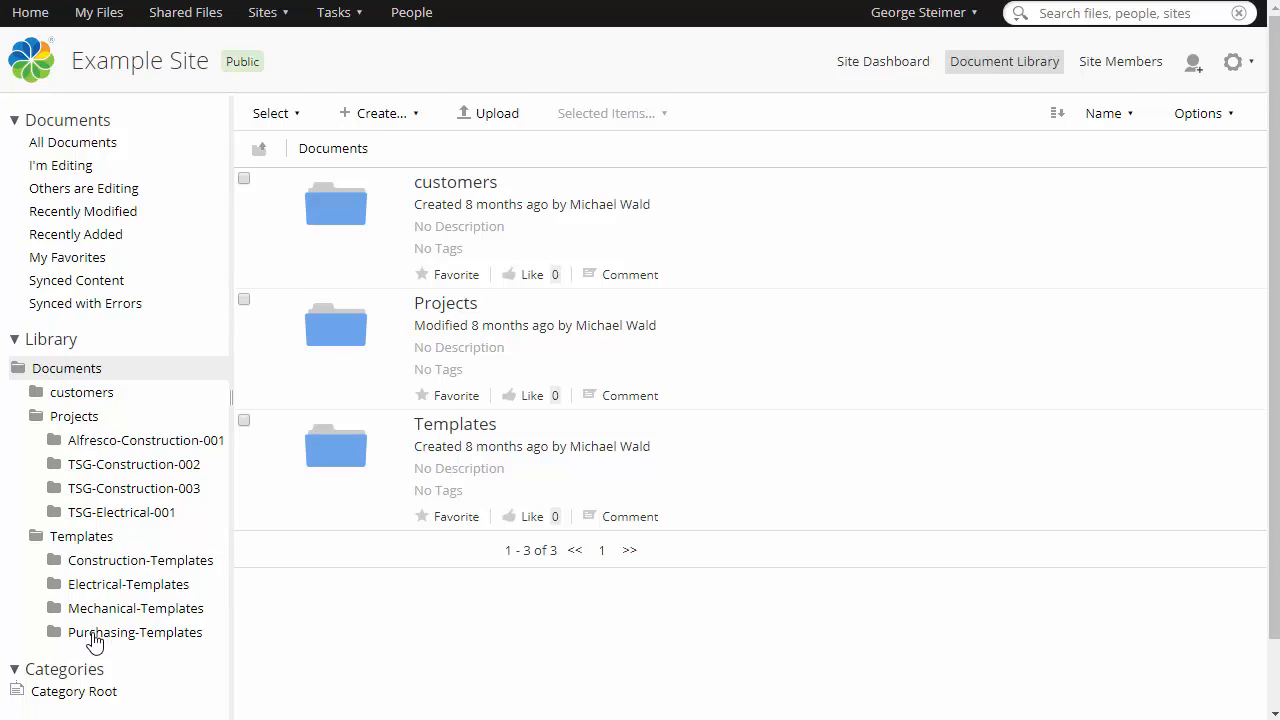
Open the TSG-Construction-002 project folder and scroll through its documents.
click(124, 468)
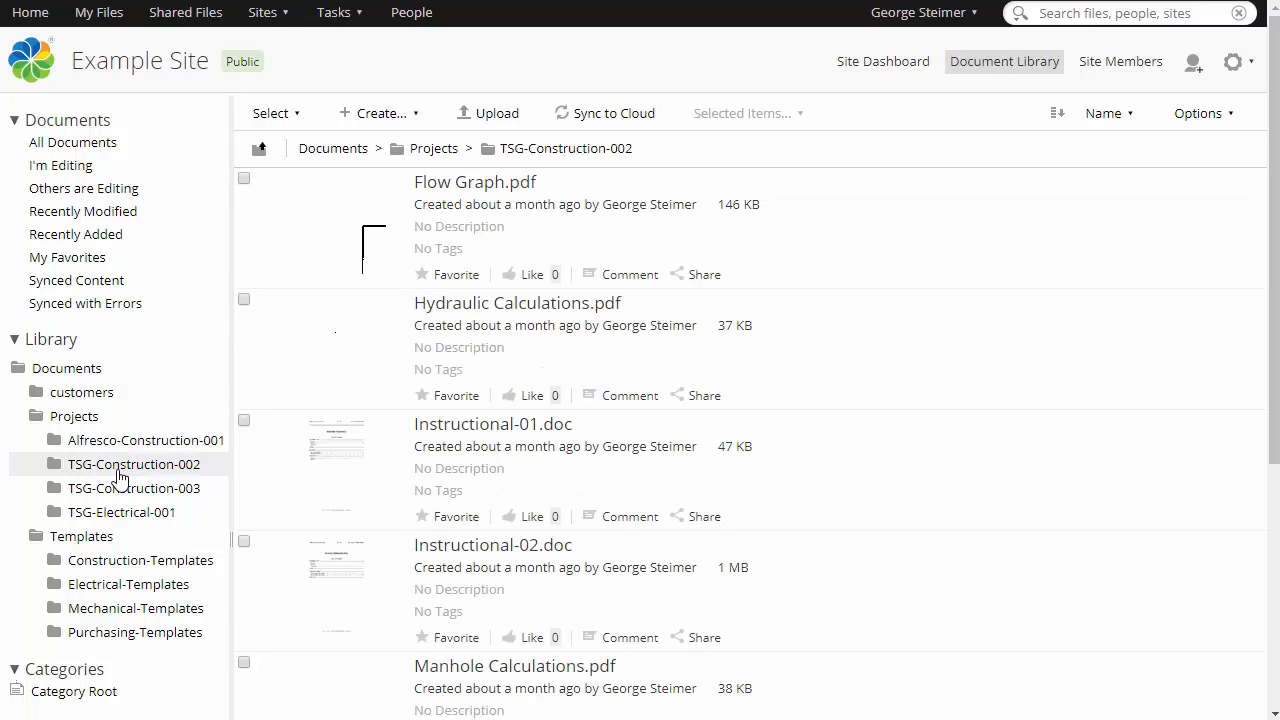
scroll(786, 336, down, 3)
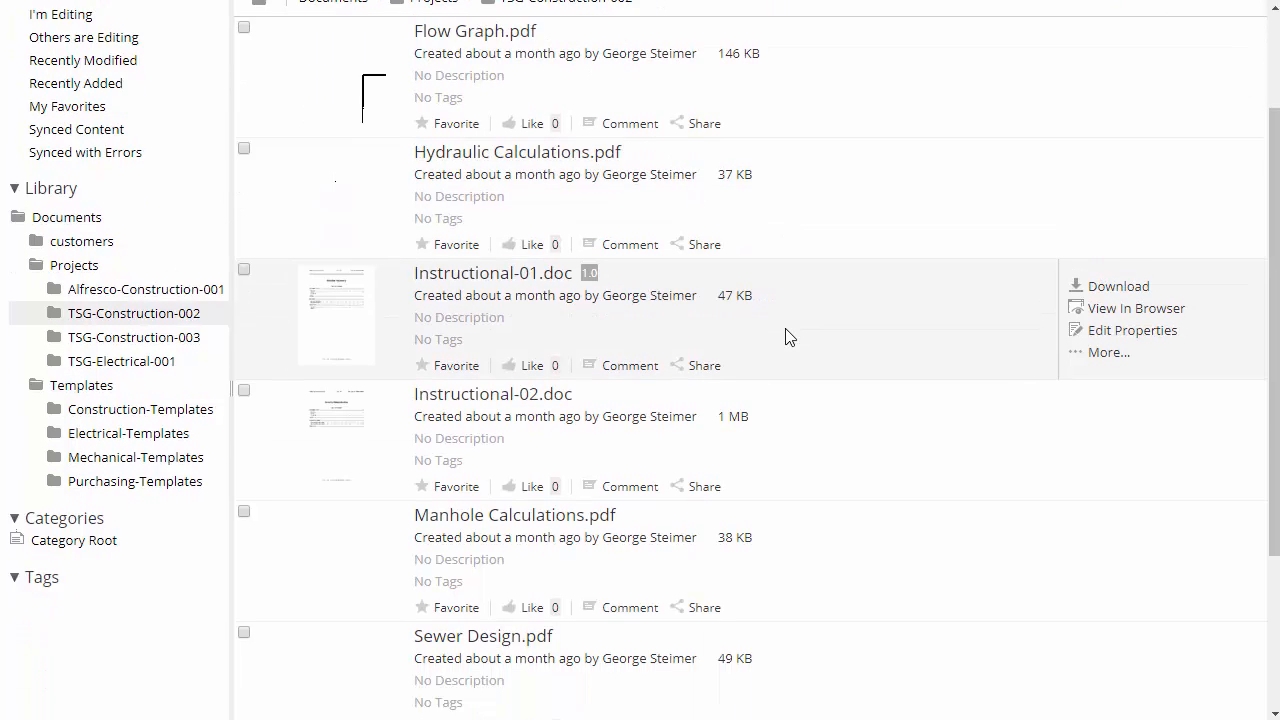
scroll(786, 336, up, 3)
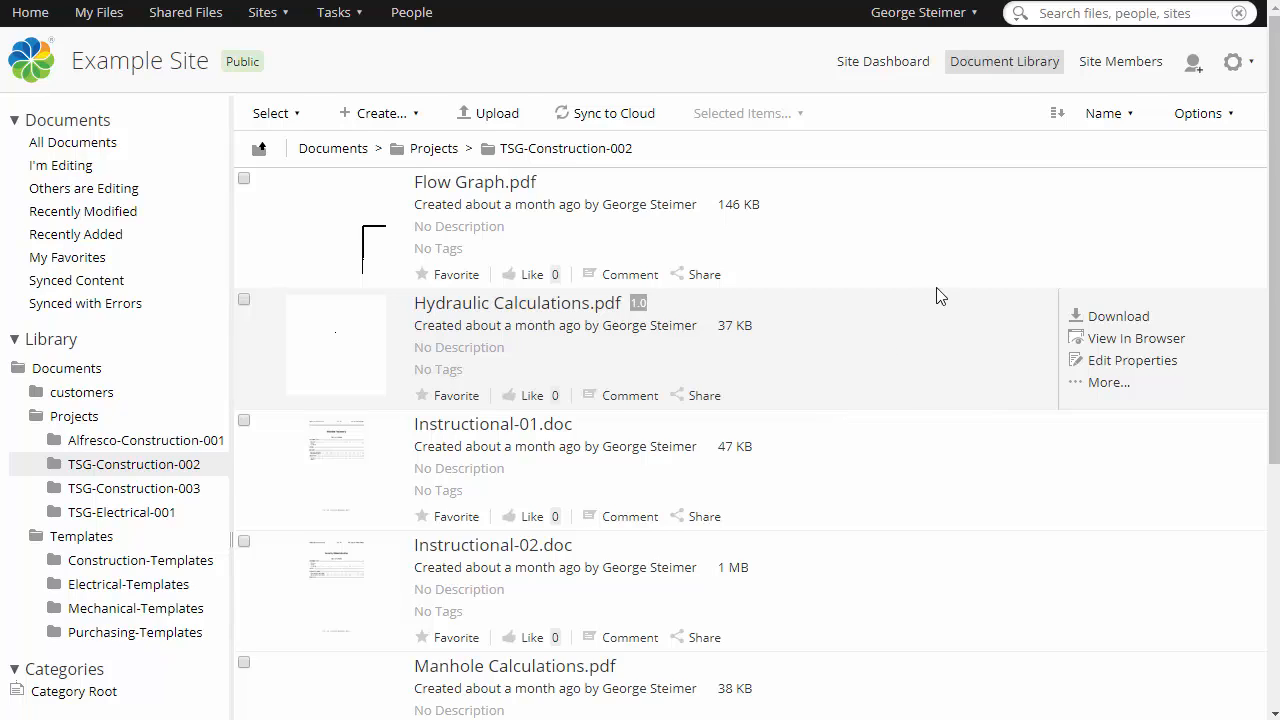
click(1098, 121)
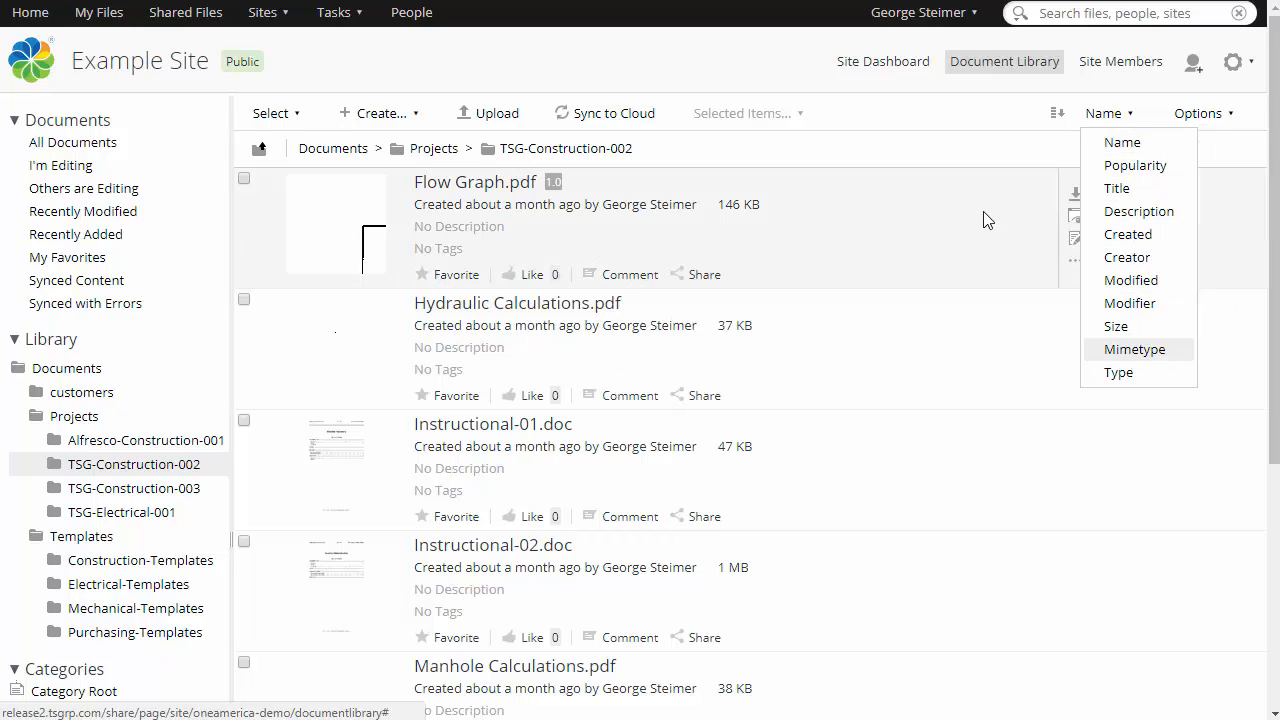
click(963, 157)
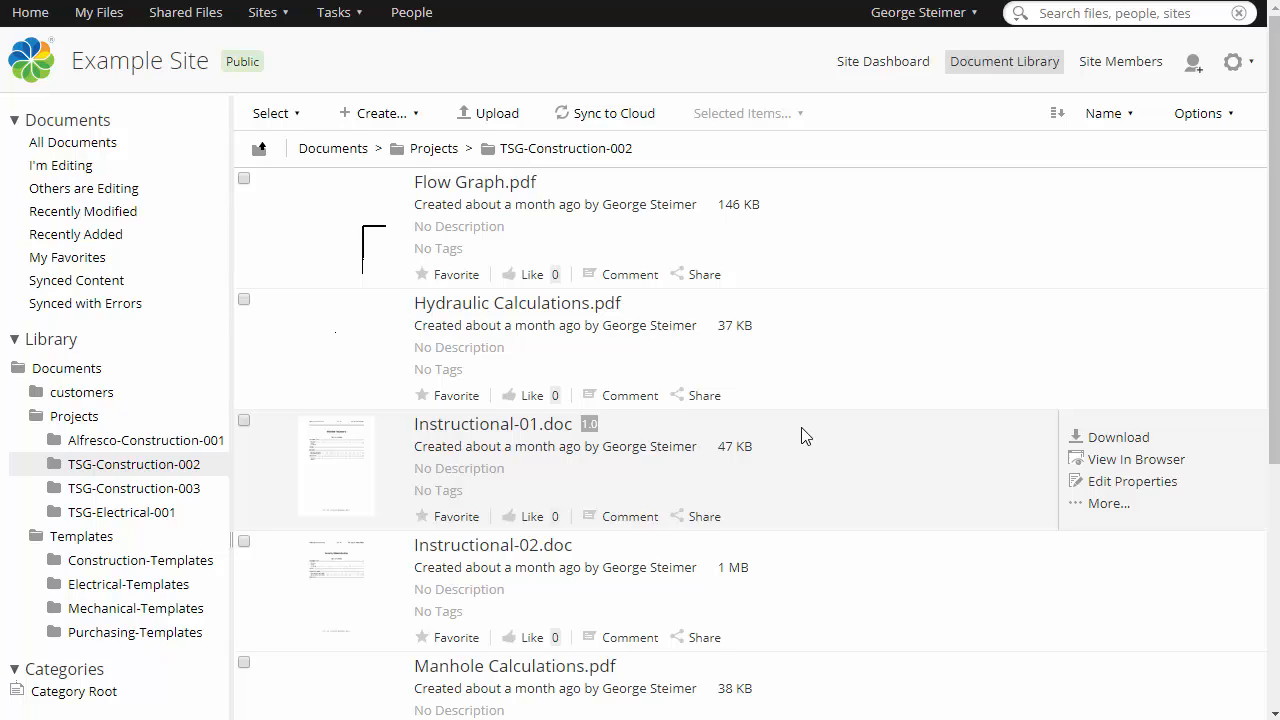
key(ctrl+f)
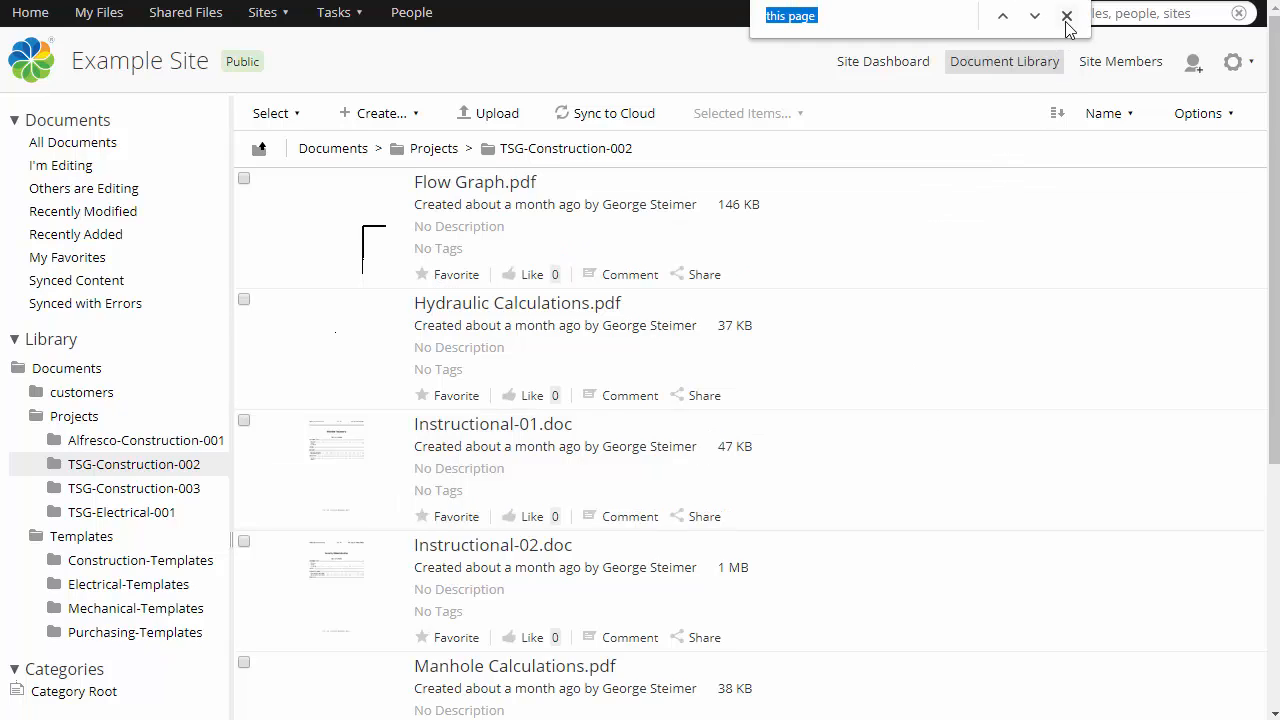
click(1066, 17)
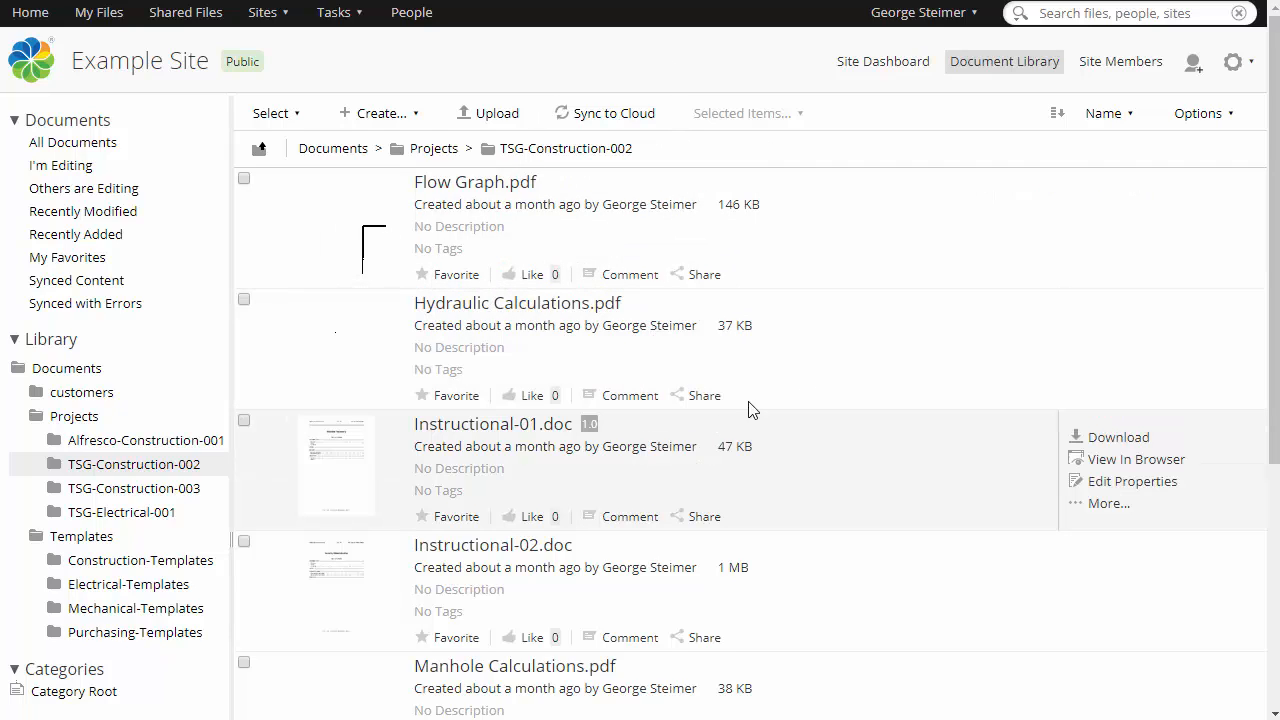
Switch the document list to Table View.
click(1201, 113)
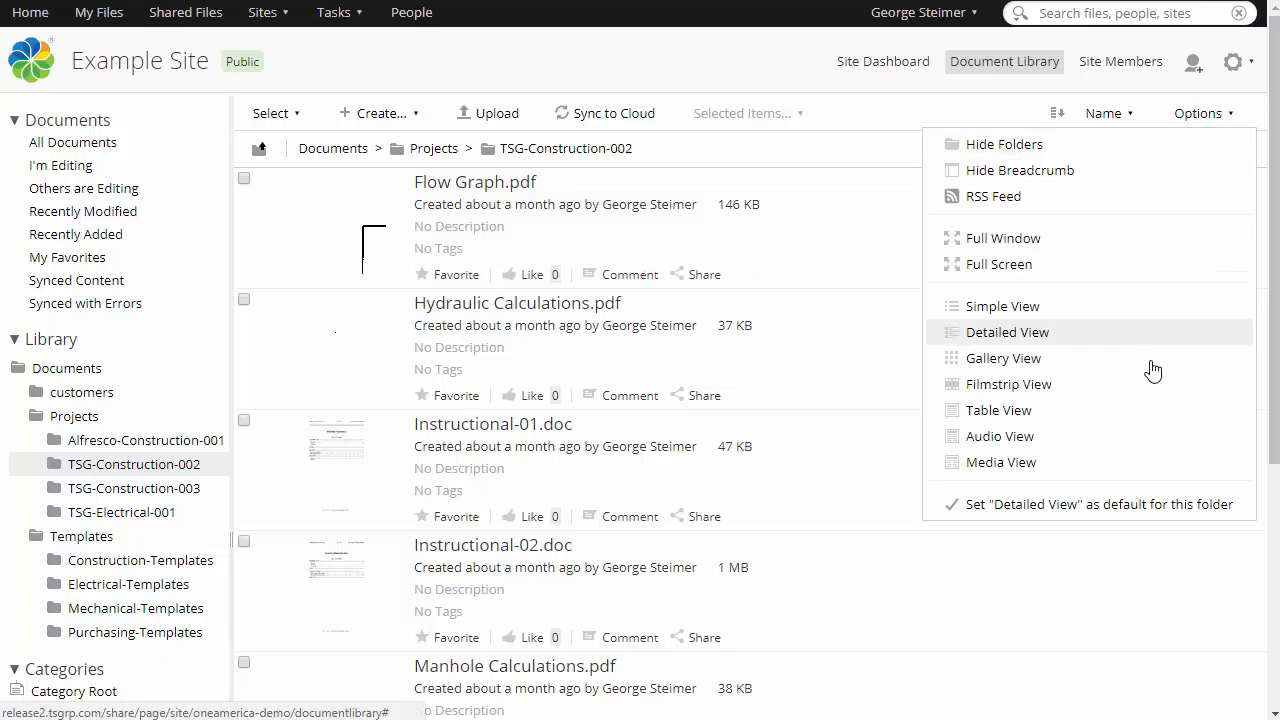
click(1136, 409)
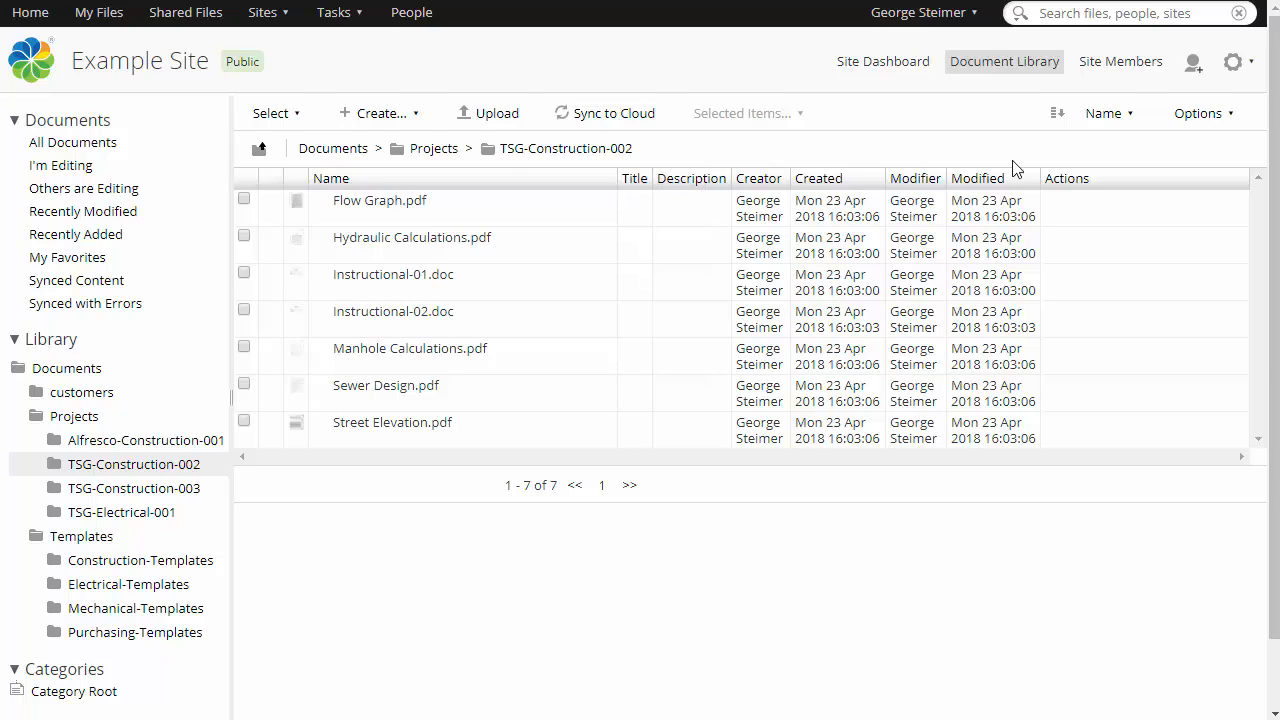
click(1105, 116)
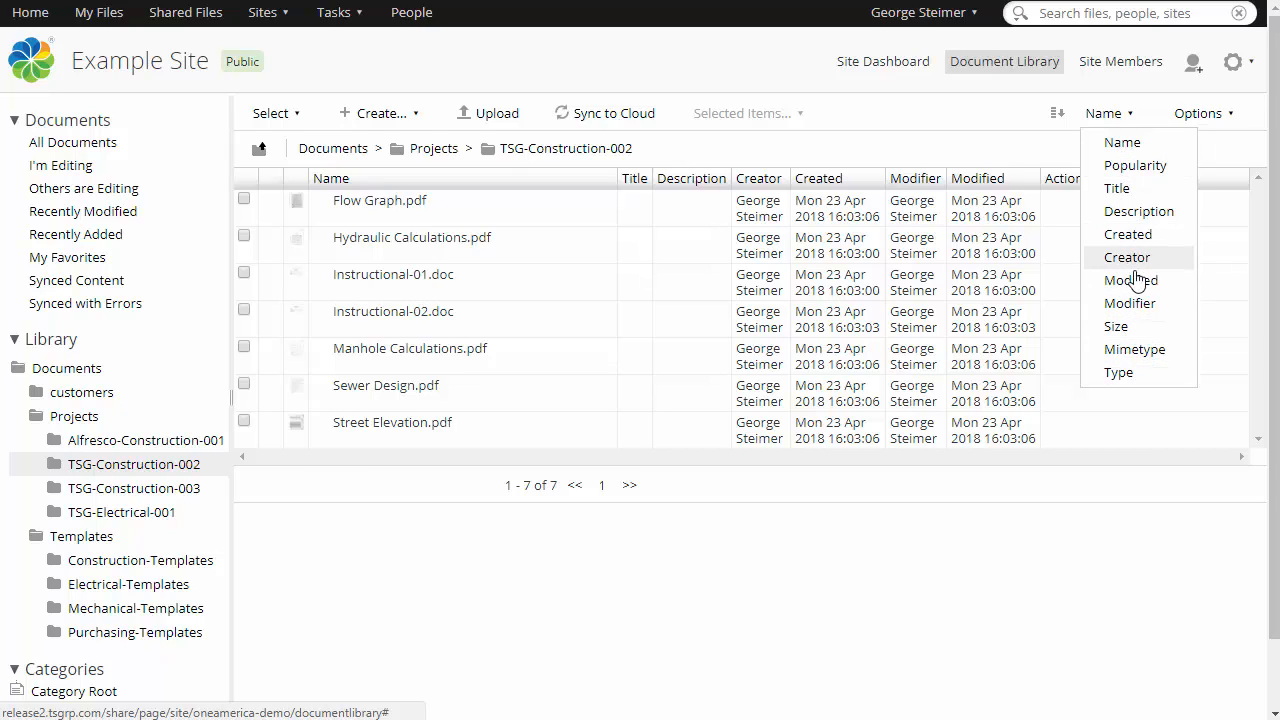
click(950, 156)
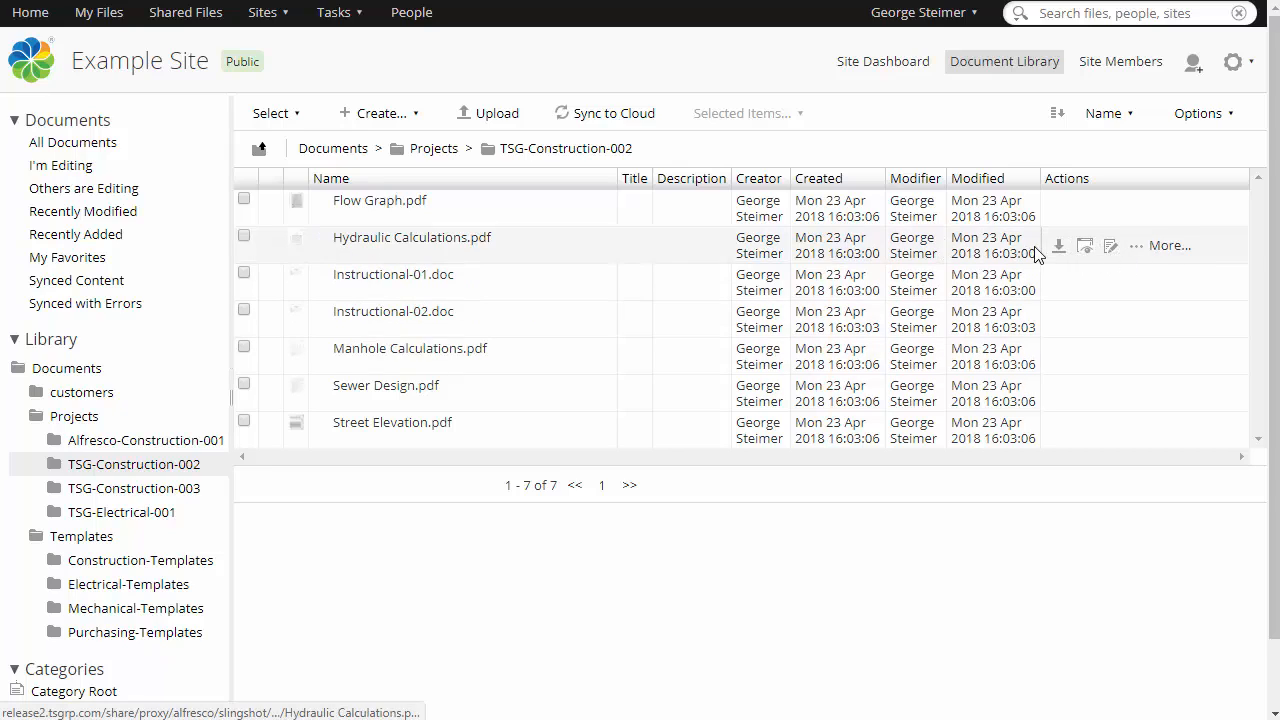
Switch the document list back to Detailed View.
click(1160, 247)
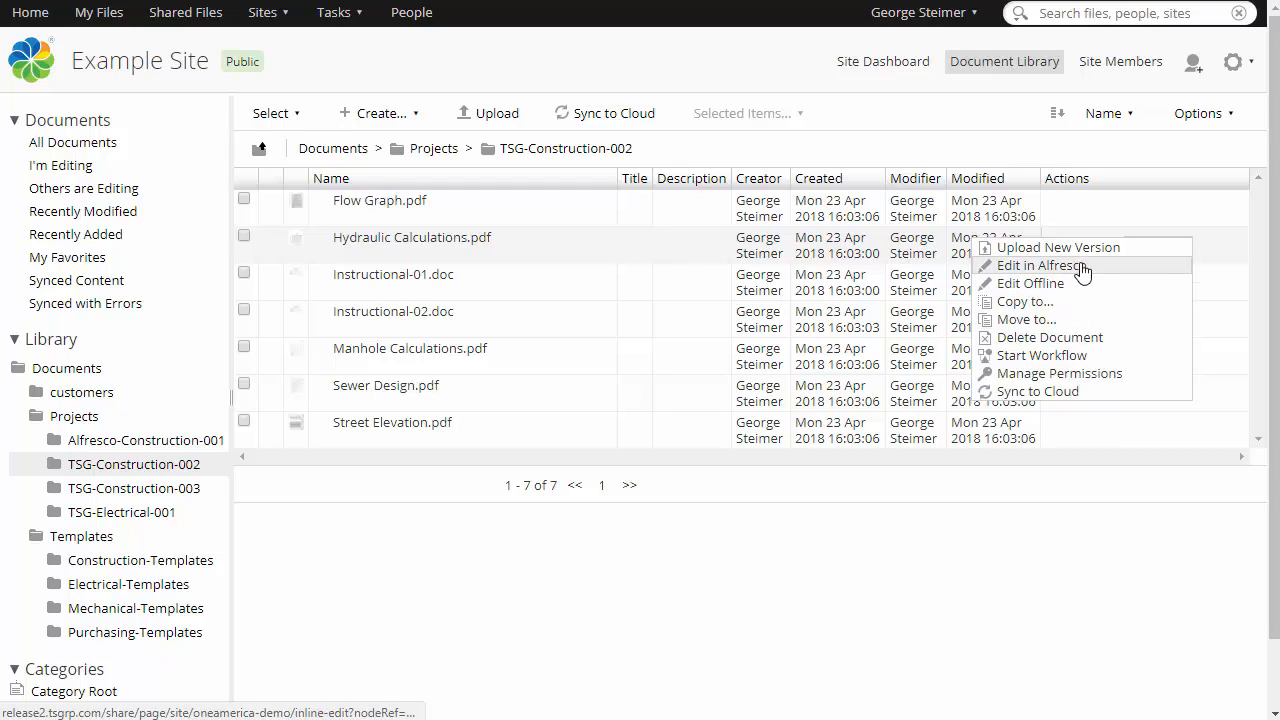
click(1190, 115)
click(1118, 333)
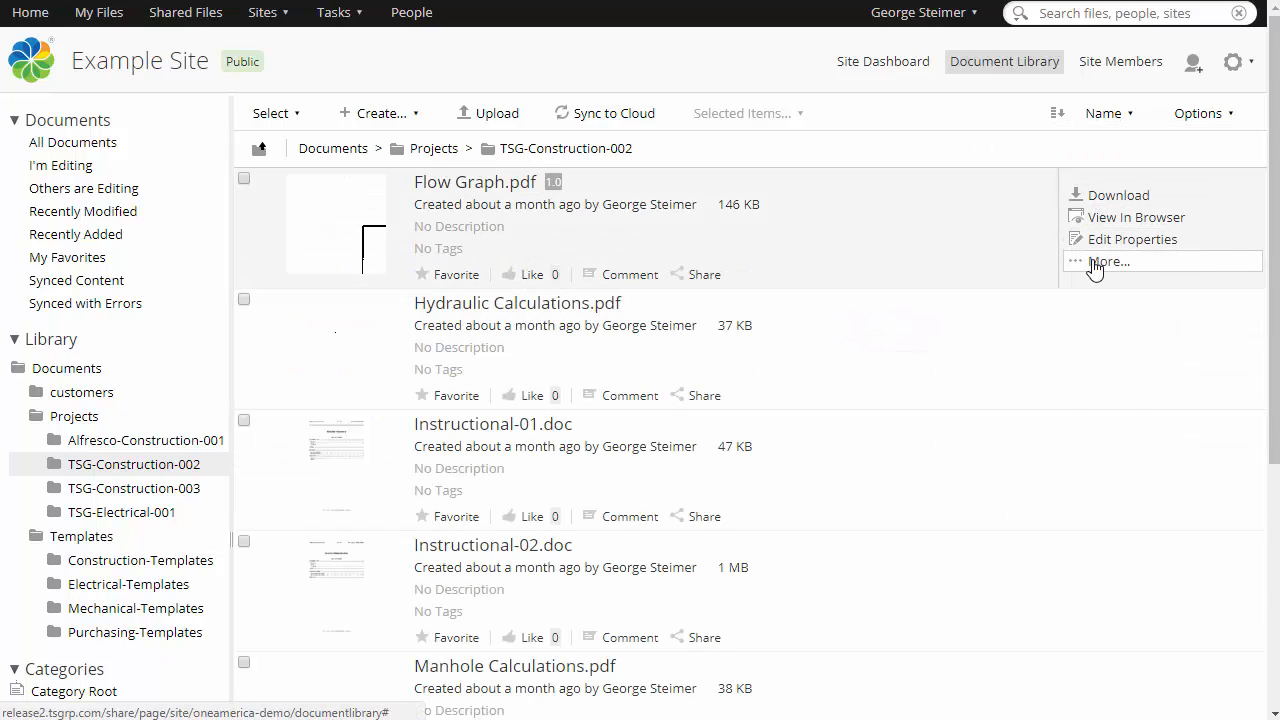
Select Flow Graph.pdf, Hydraulic Calculations.pdf and Instructional-01.doc.
click(1095, 263)
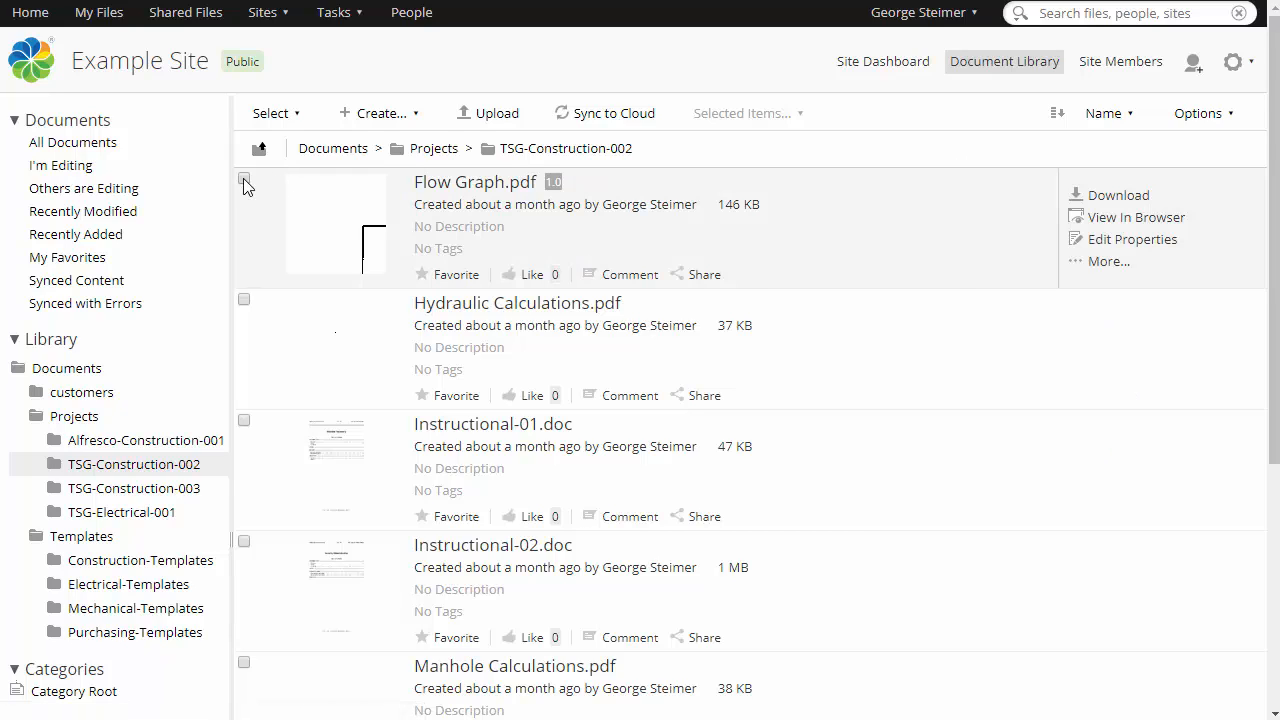
click(243, 180)
click(244, 300)
click(244, 420)
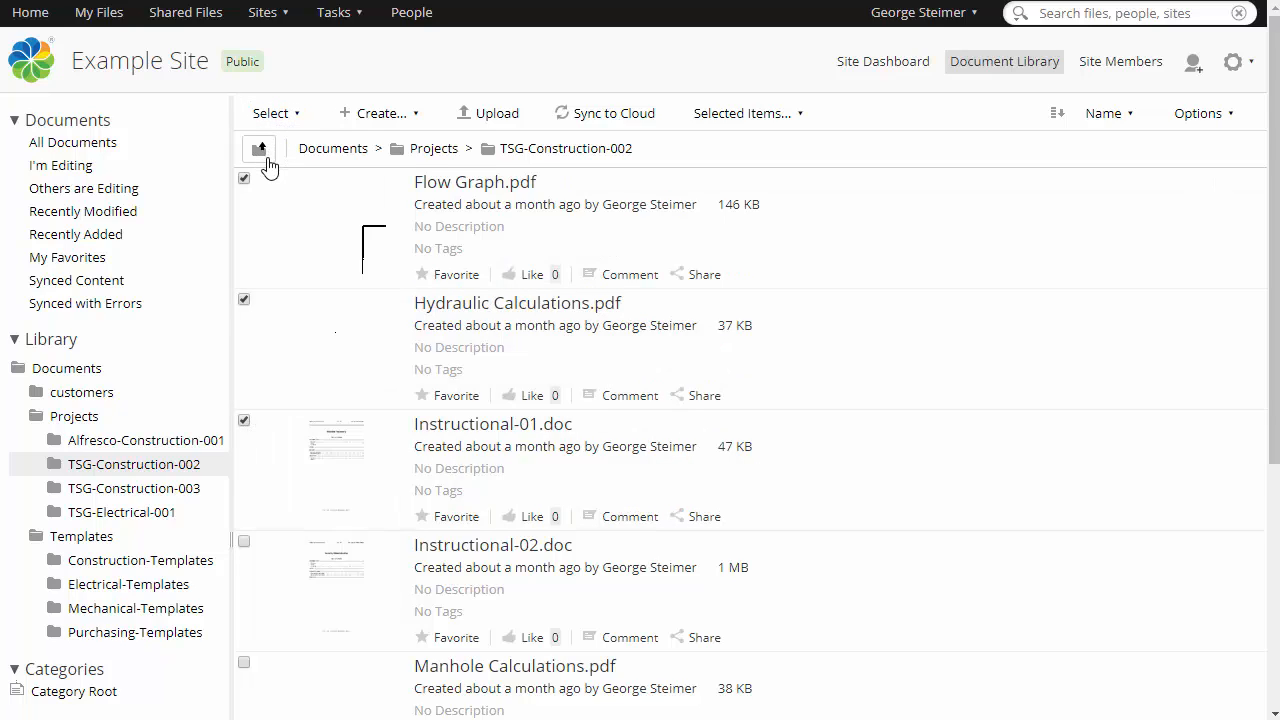
Select all documents in the TSG-Construction-002 folder.
click(262, 152)
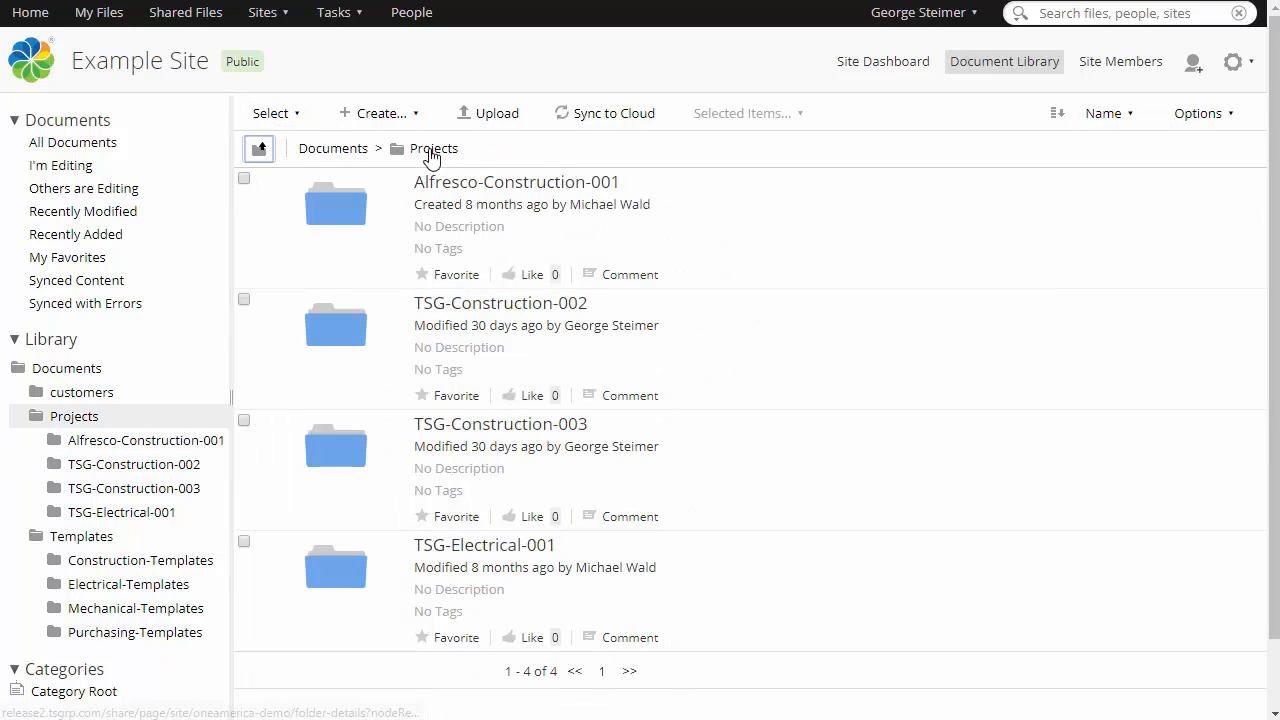
click(494, 303)
click(287, 118)
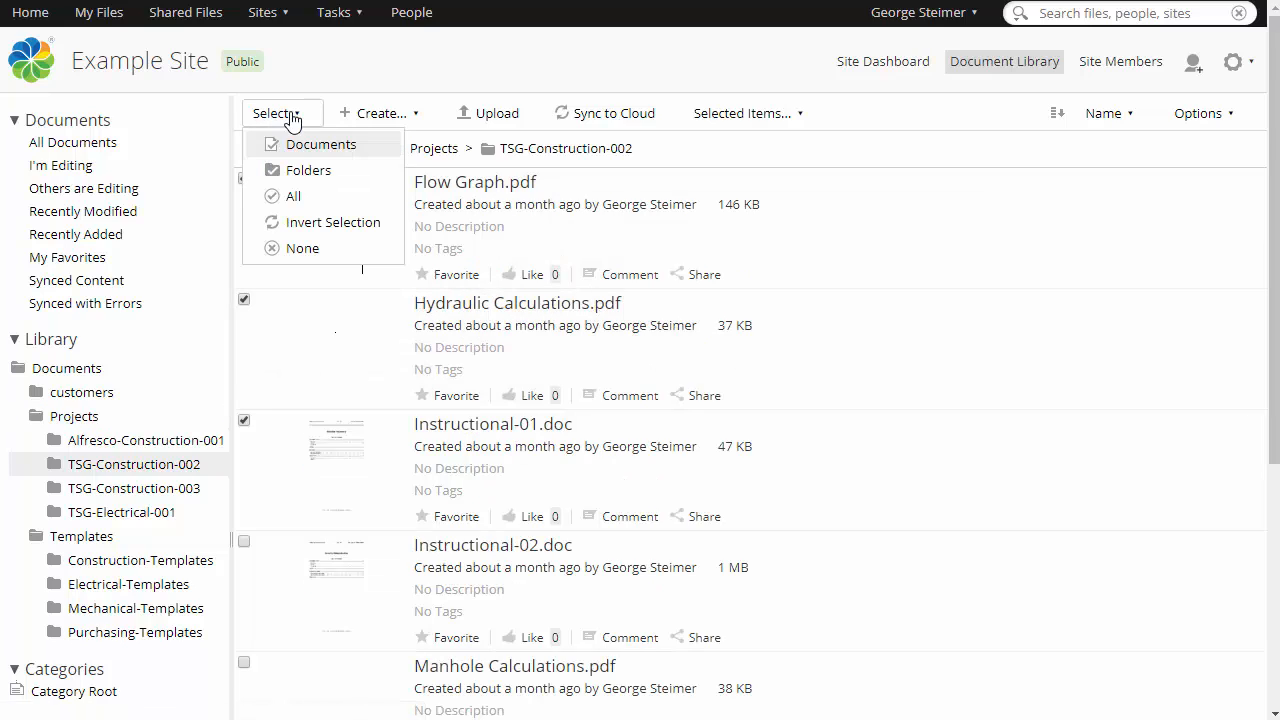
click(298, 202)
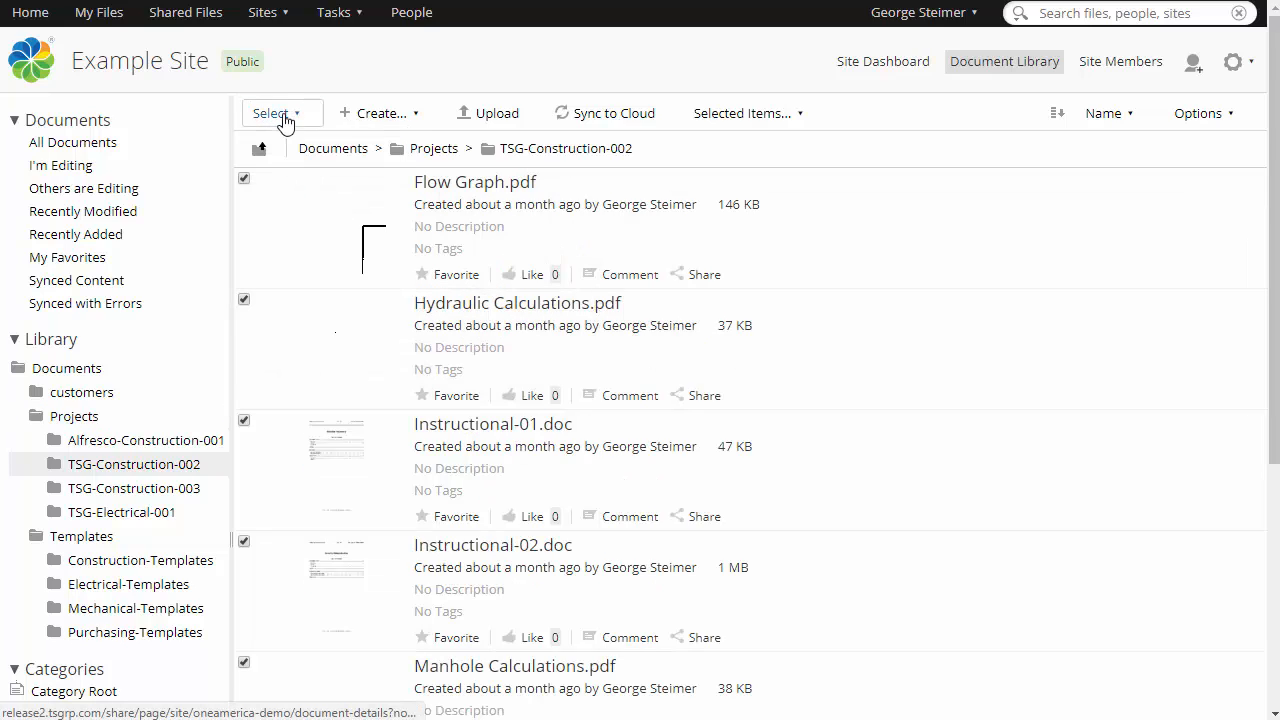
Review the bulk actions available for the selected documents.
click(277, 114)
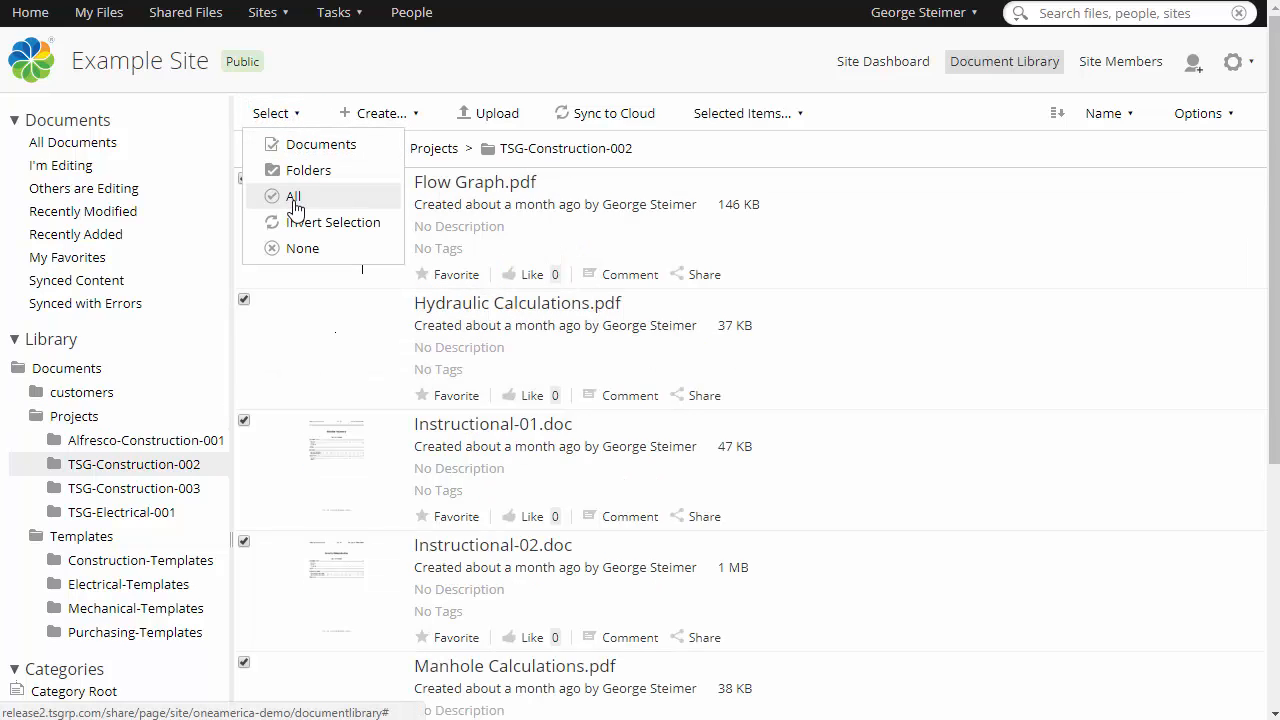
click(750, 118)
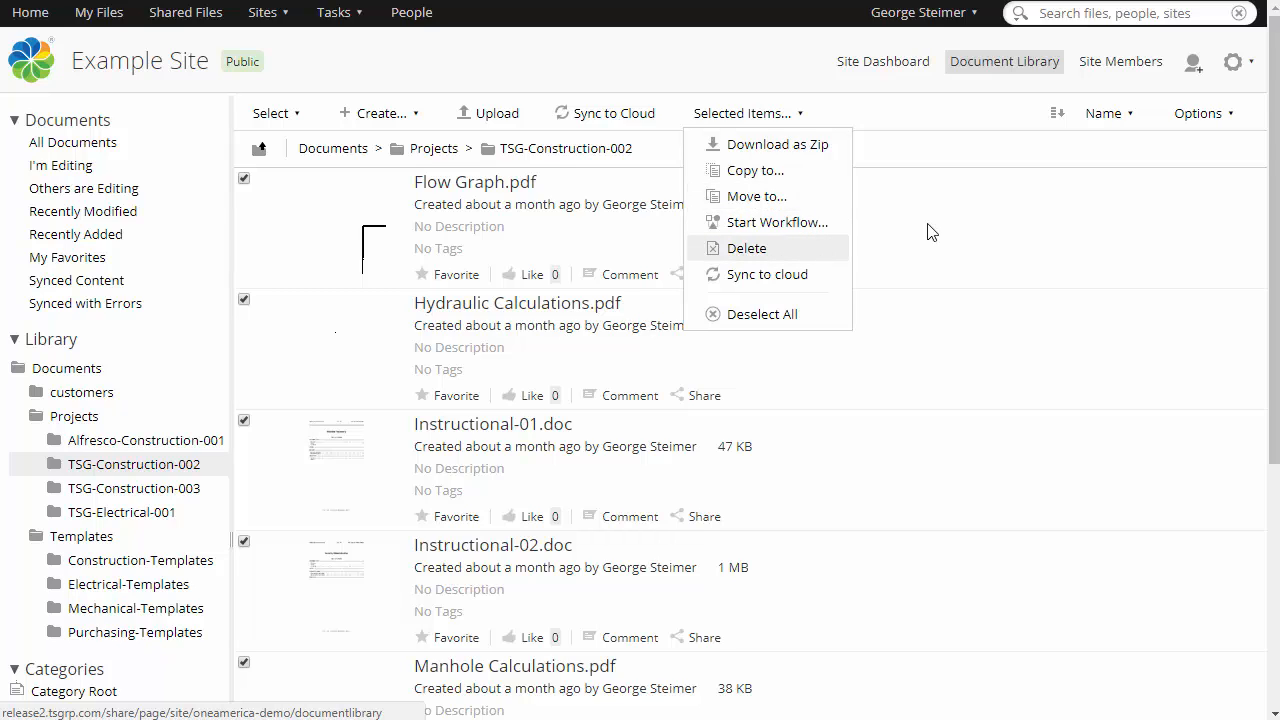
click(750, 97)
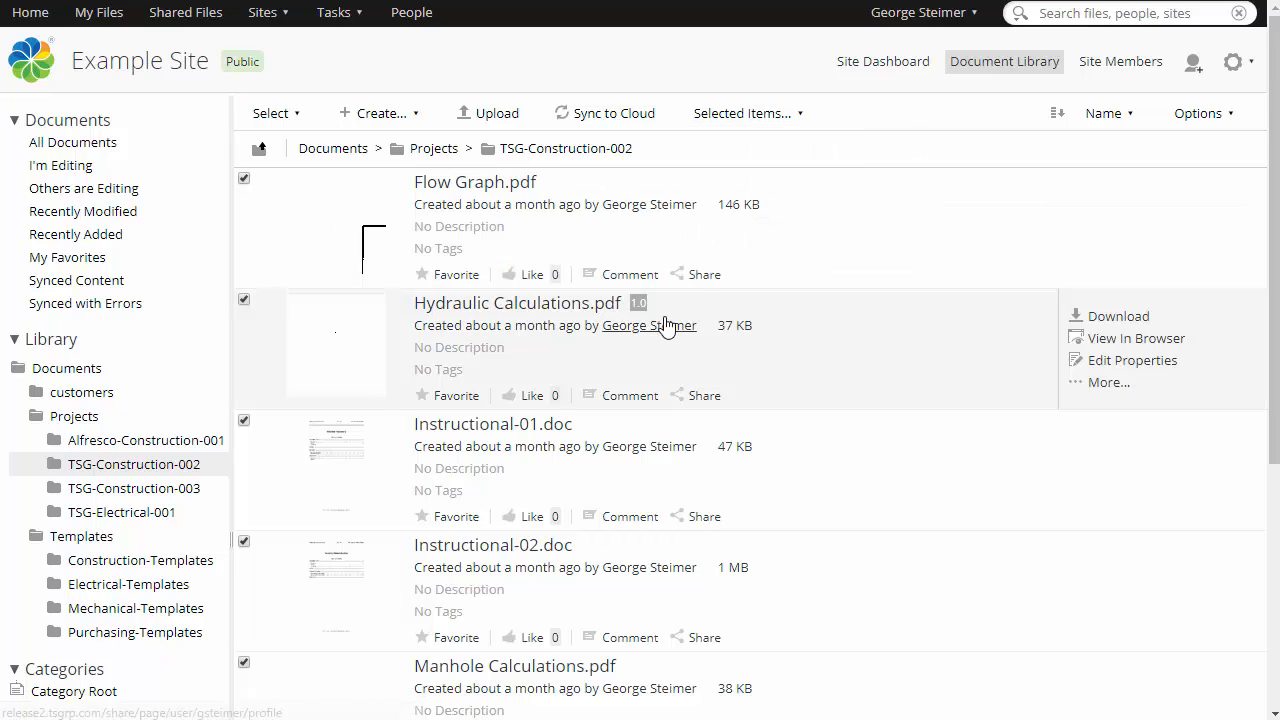
Open the details page of Sewer Design.pdf.
scroll(669, 330, down, 1)
scroll(669, 330, down, 3)
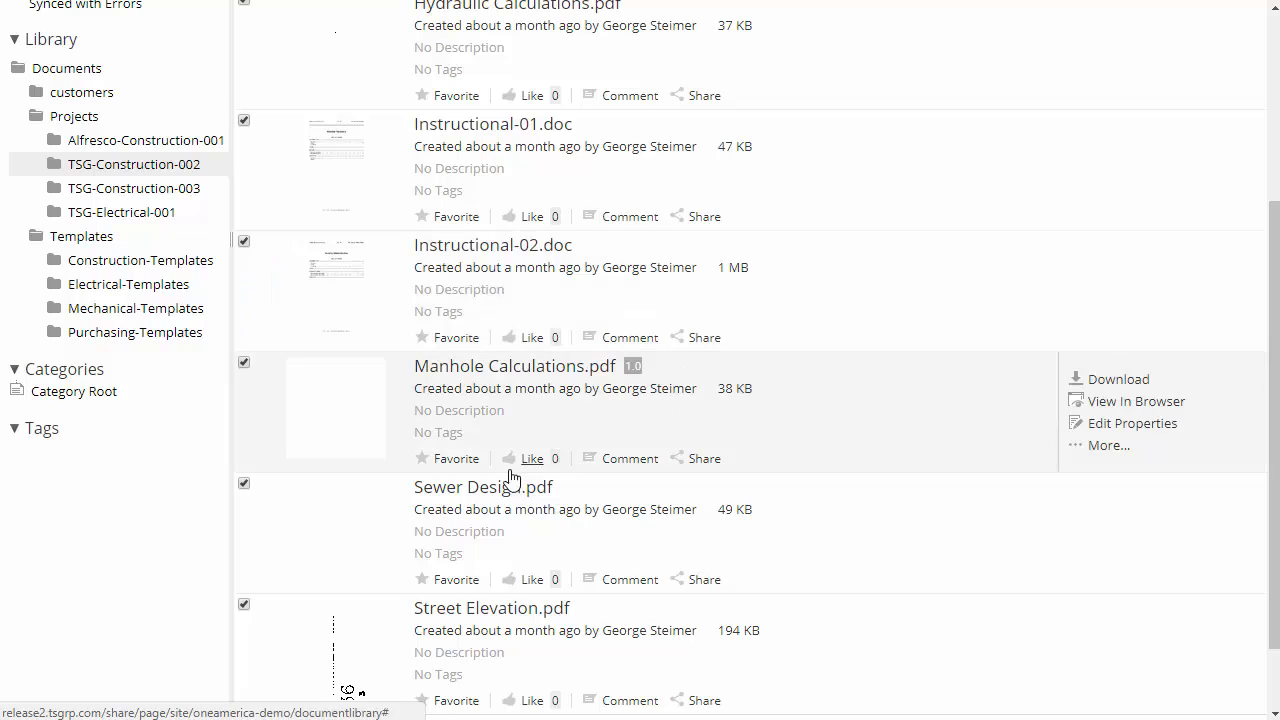
click(485, 494)
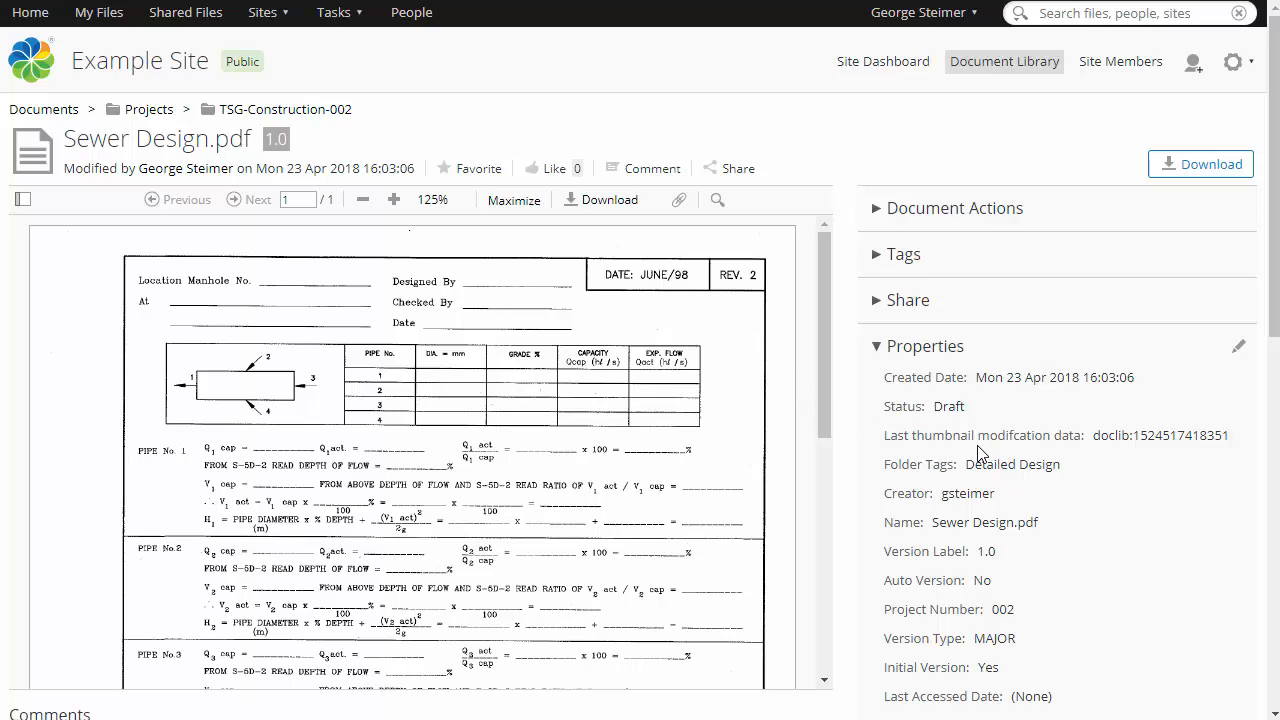
mouse_move(827, 276)
mouse_down()
mouse_move(838, 396)
mouse_move(843, 275)
mouse_up()
click(267, 116)
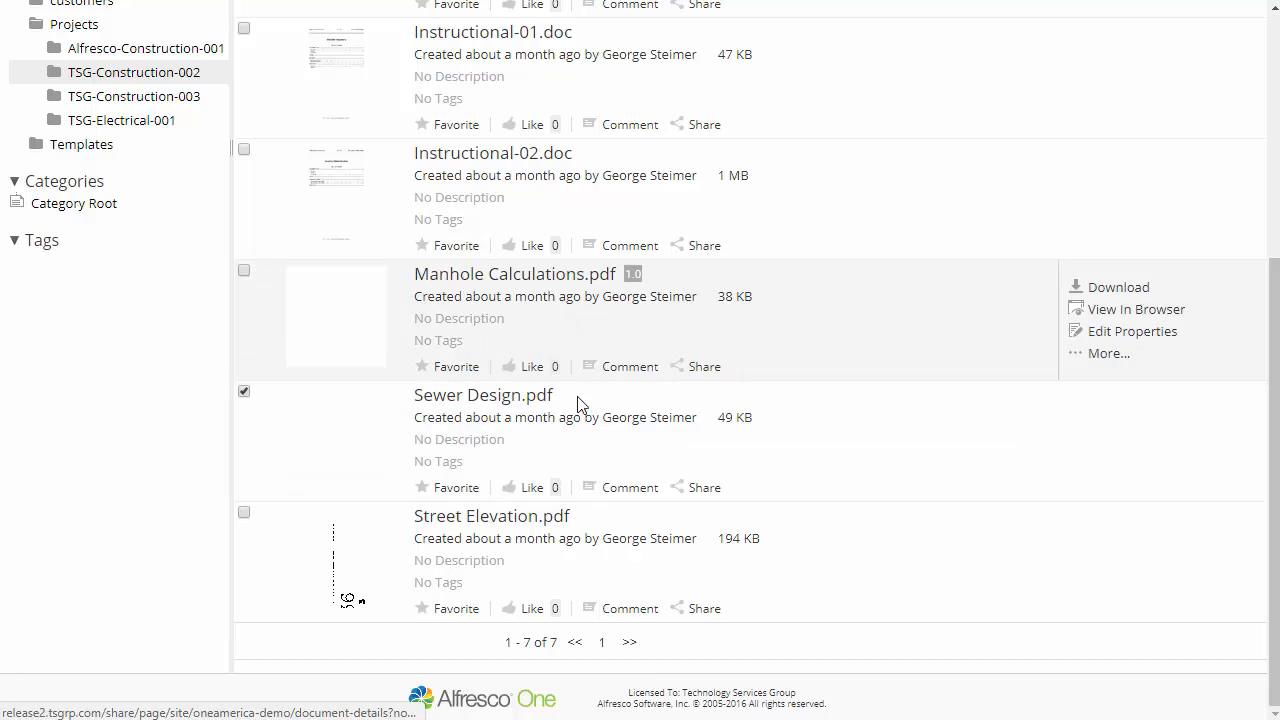
click(509, 401)
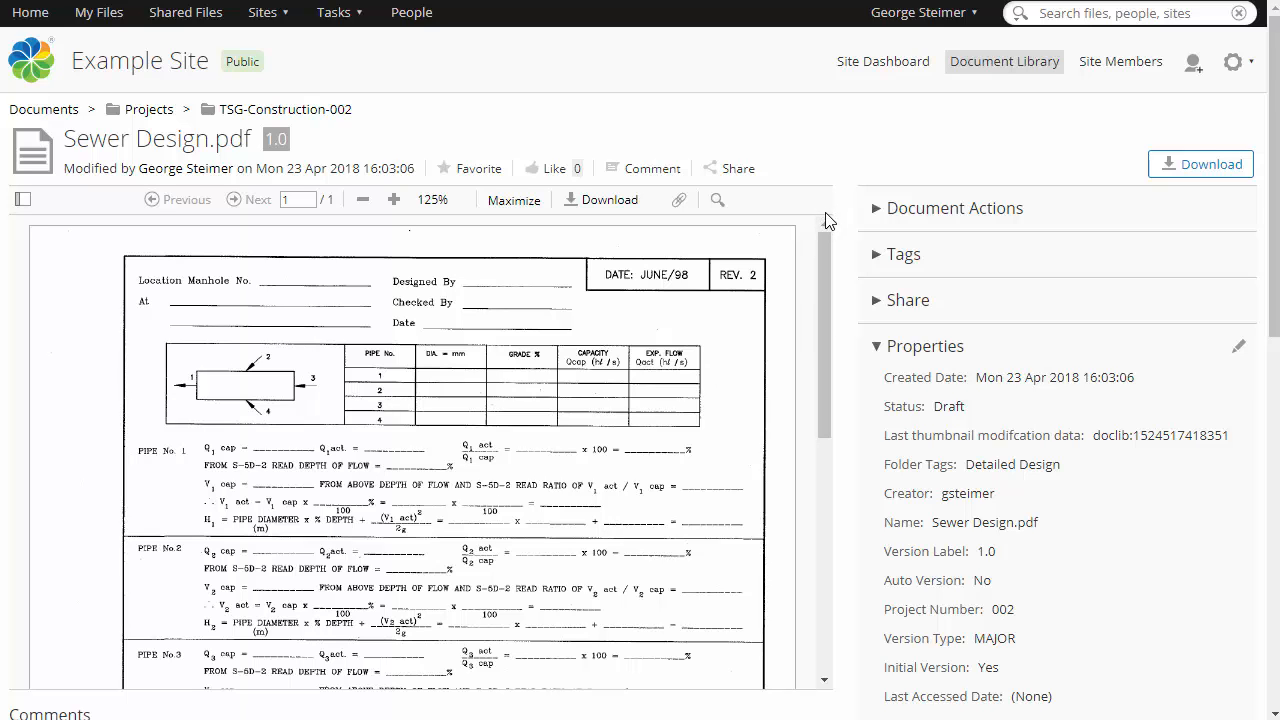
Review the properties listed for Sewer Design.pdf.
scroll(955, 412, down, 5)
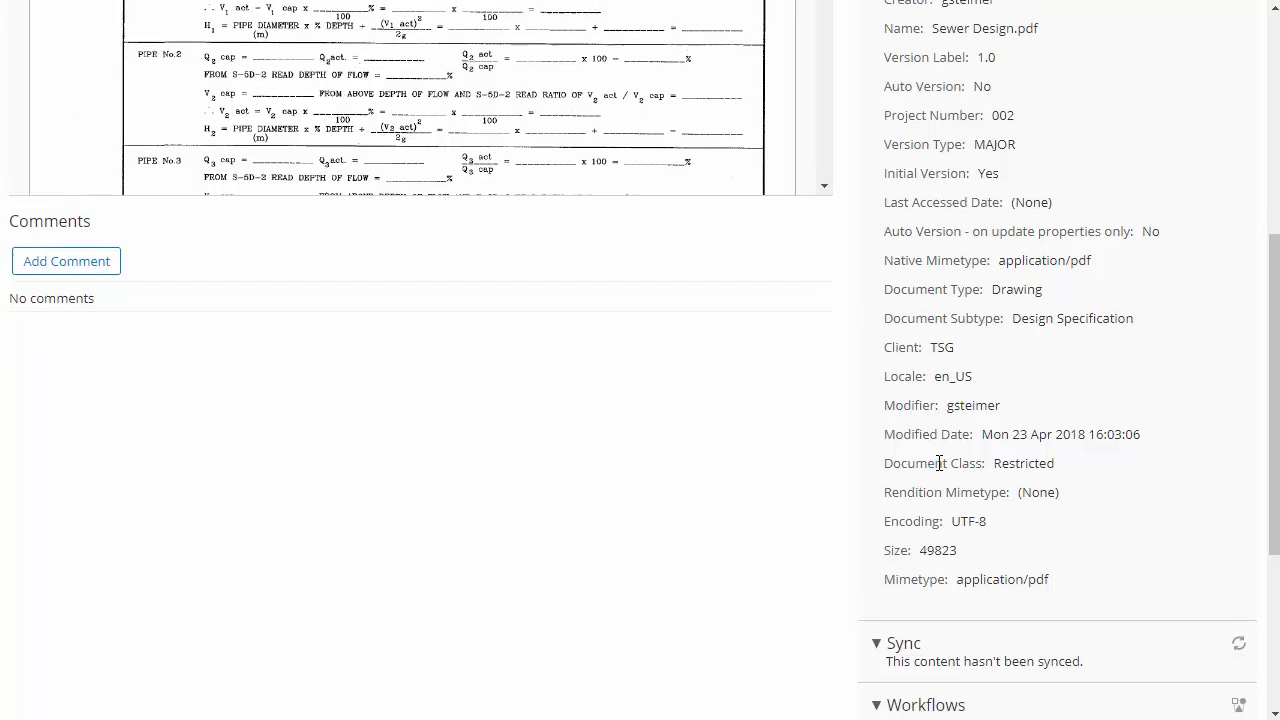
scroll(940, 470, up, 2)
scroll(940, 470, up, 3)
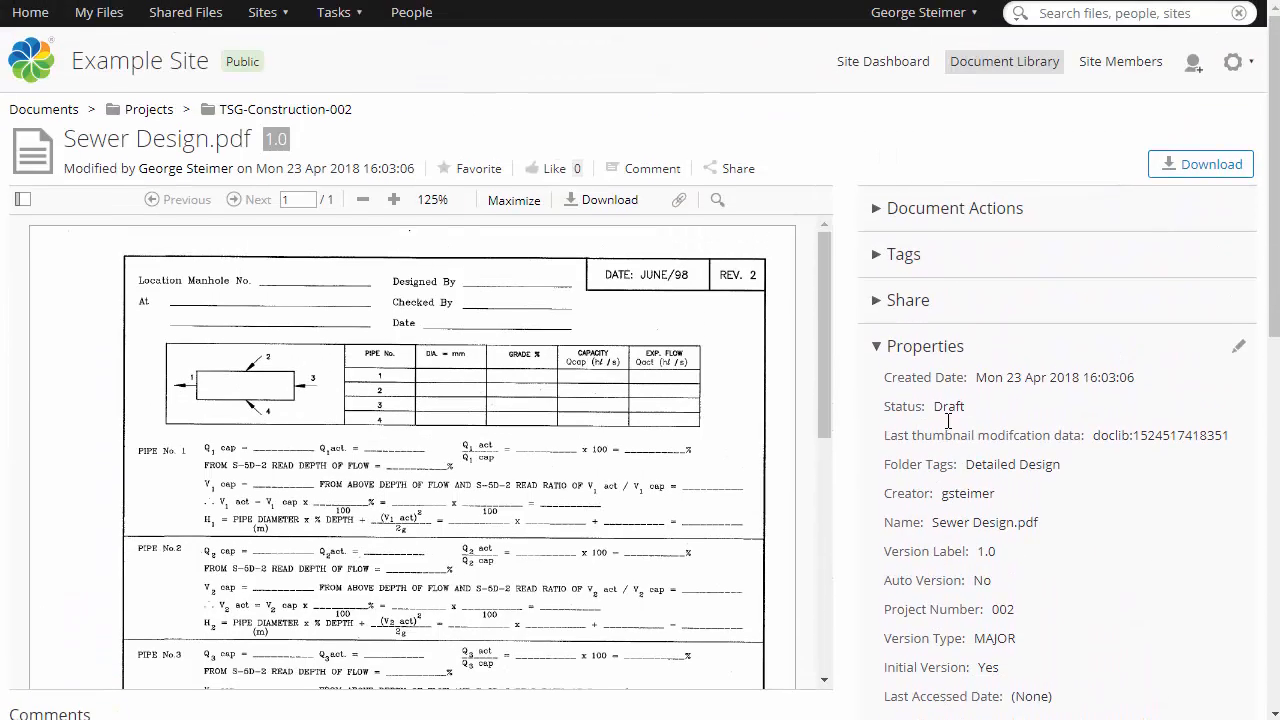
Open the Edit Properties form for Sewer Design.pdf and cancel it without changes.
click(1239, 353)
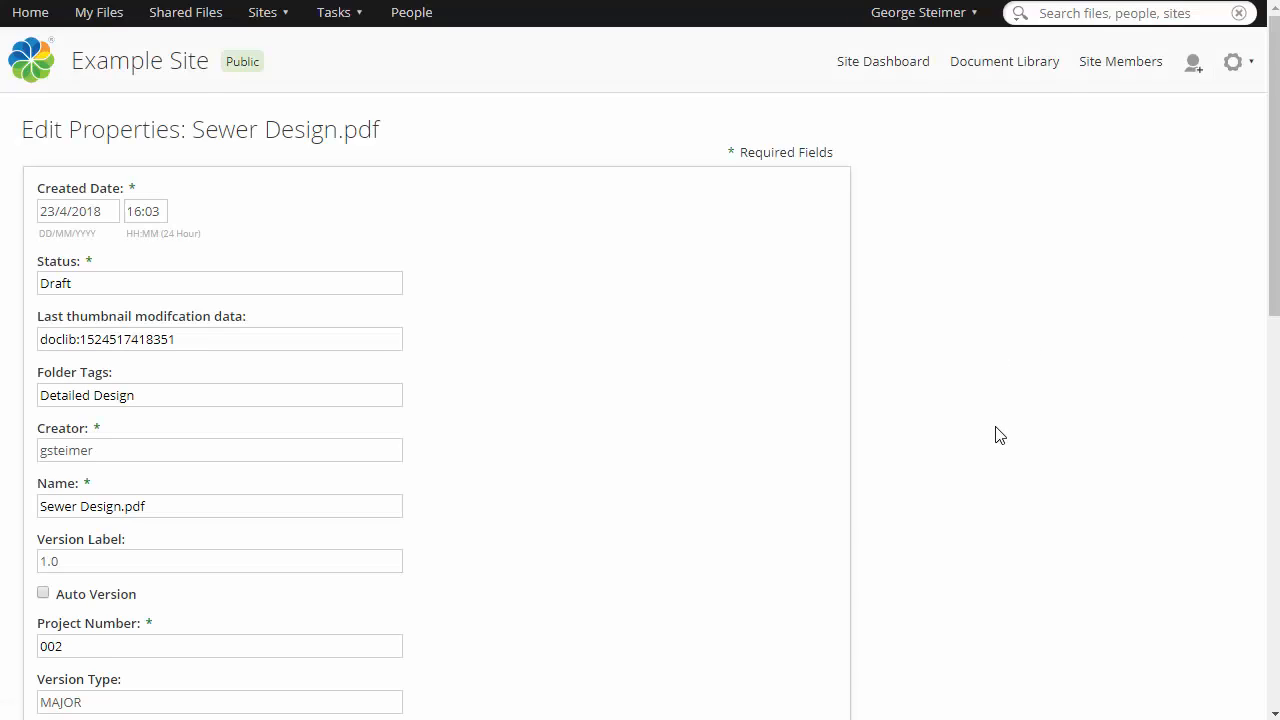
scroll(995, 435, down, 4)
scroll(780, 446, up, 4)
scroll(620, 400, down, 10)
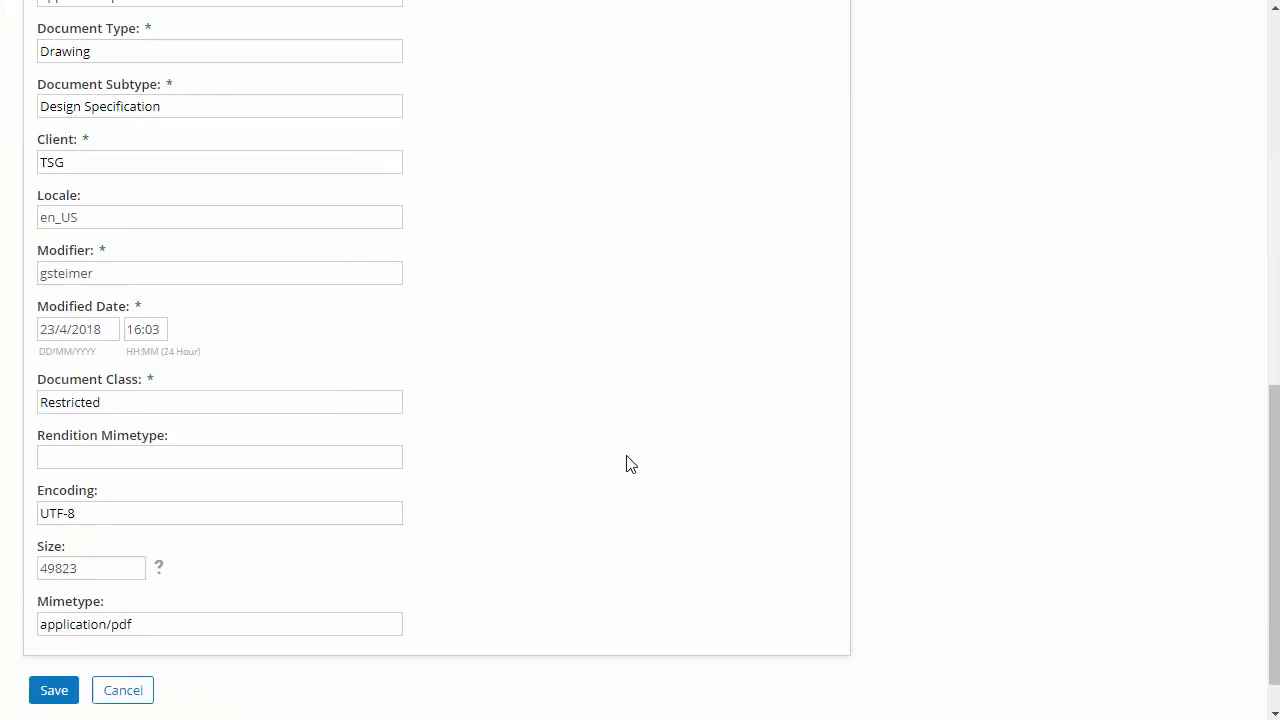
click(131, 650)
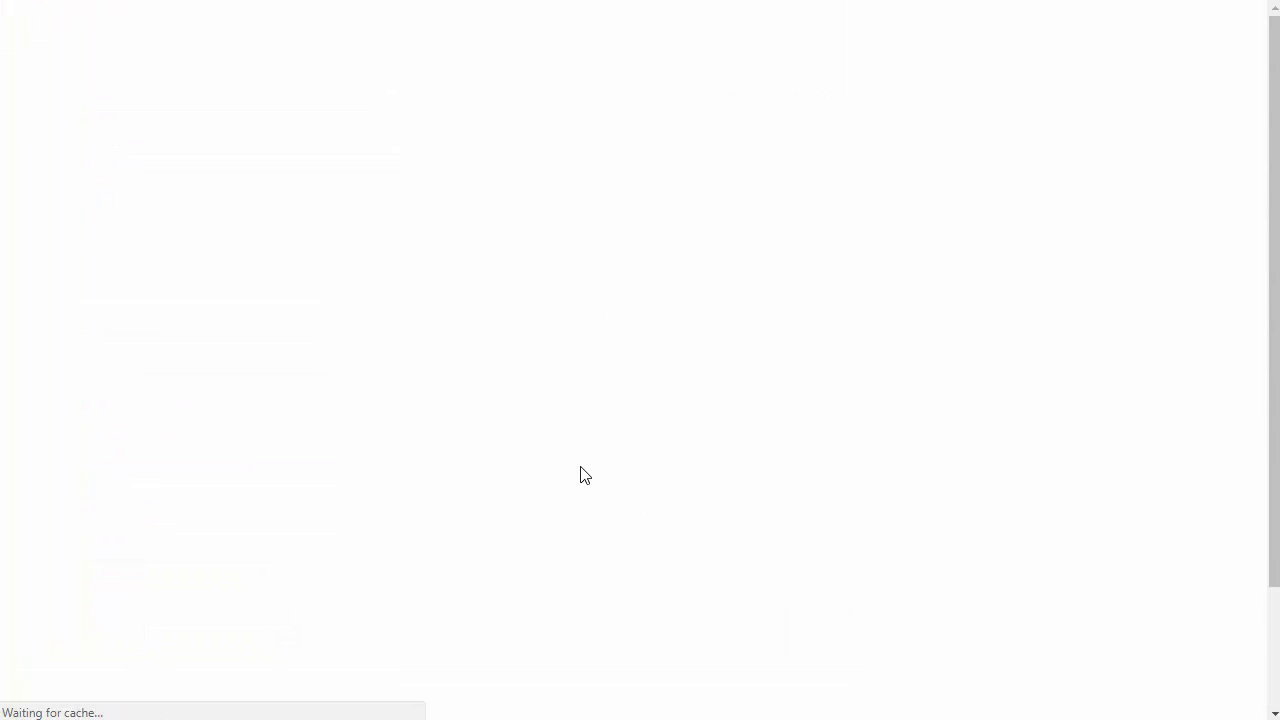
Expand the Document Actions panel for Sewer Design.pdf.
click(878, 210)
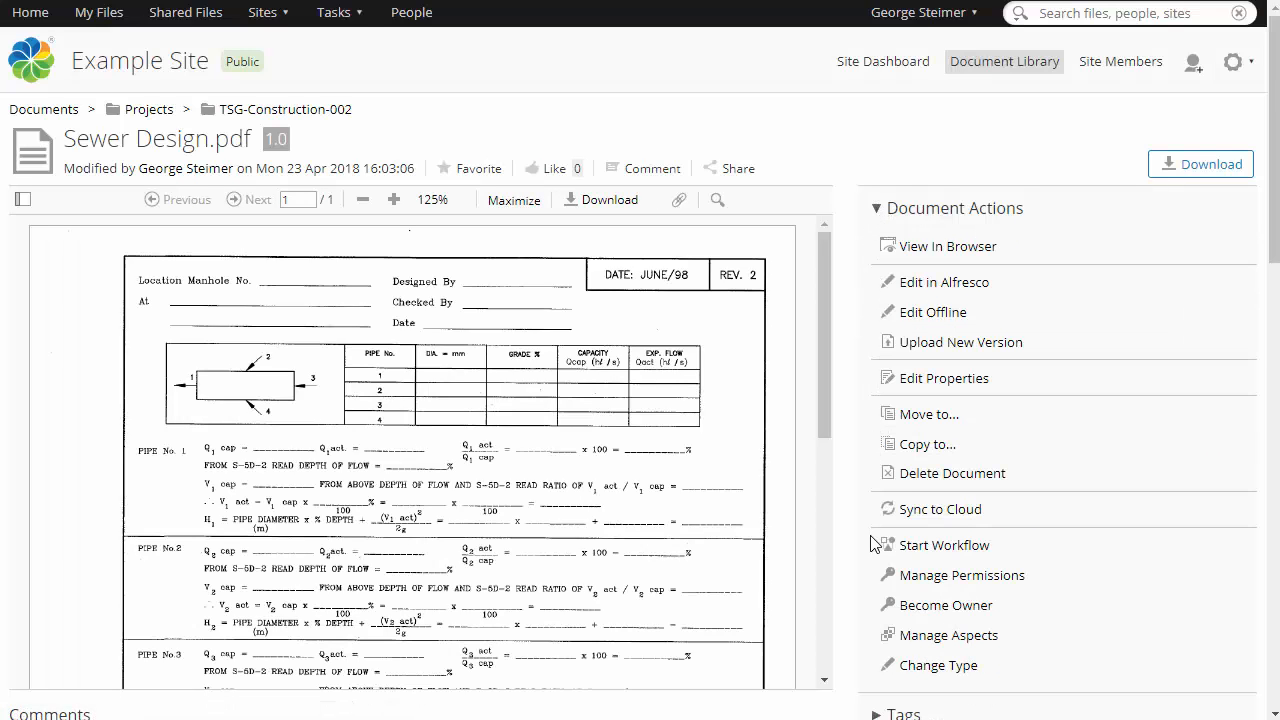
scroll(875, 440, down, 1)
scroll(876, 441, up, 1)
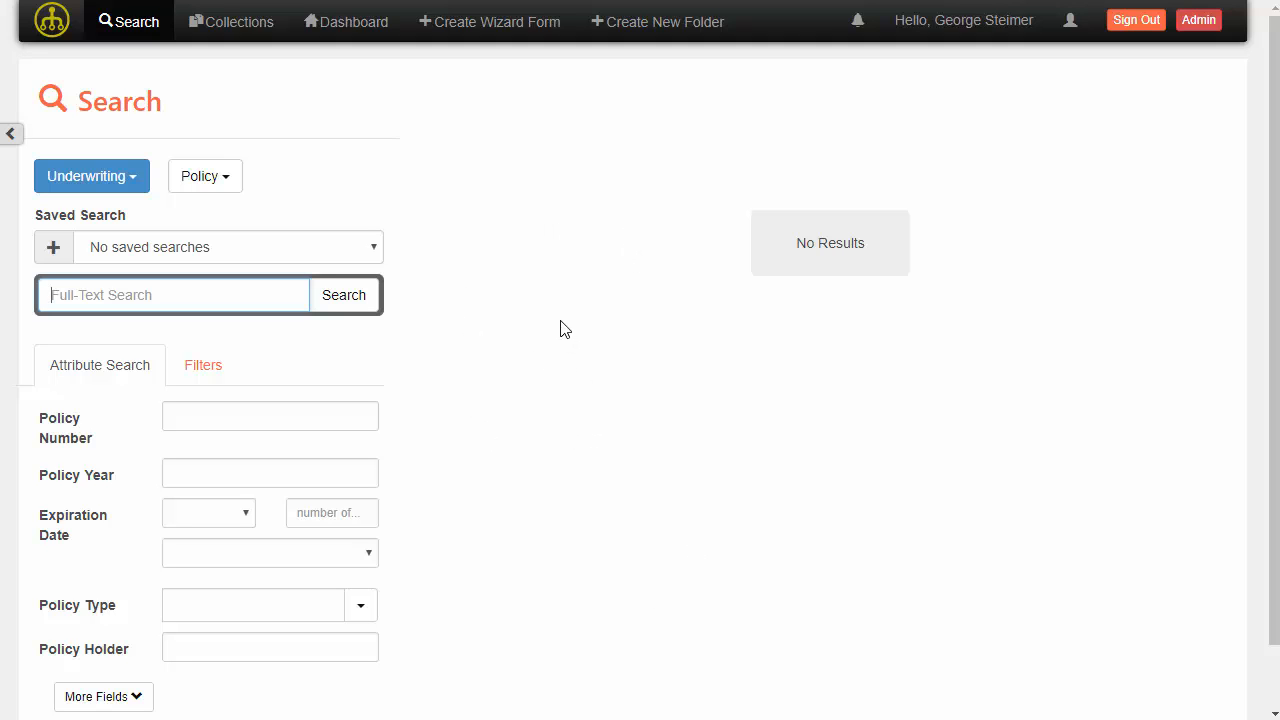
Switch to the underwriting search app and search for policies with Policy Holder TSG.
click(222, 644)
text(TSG)
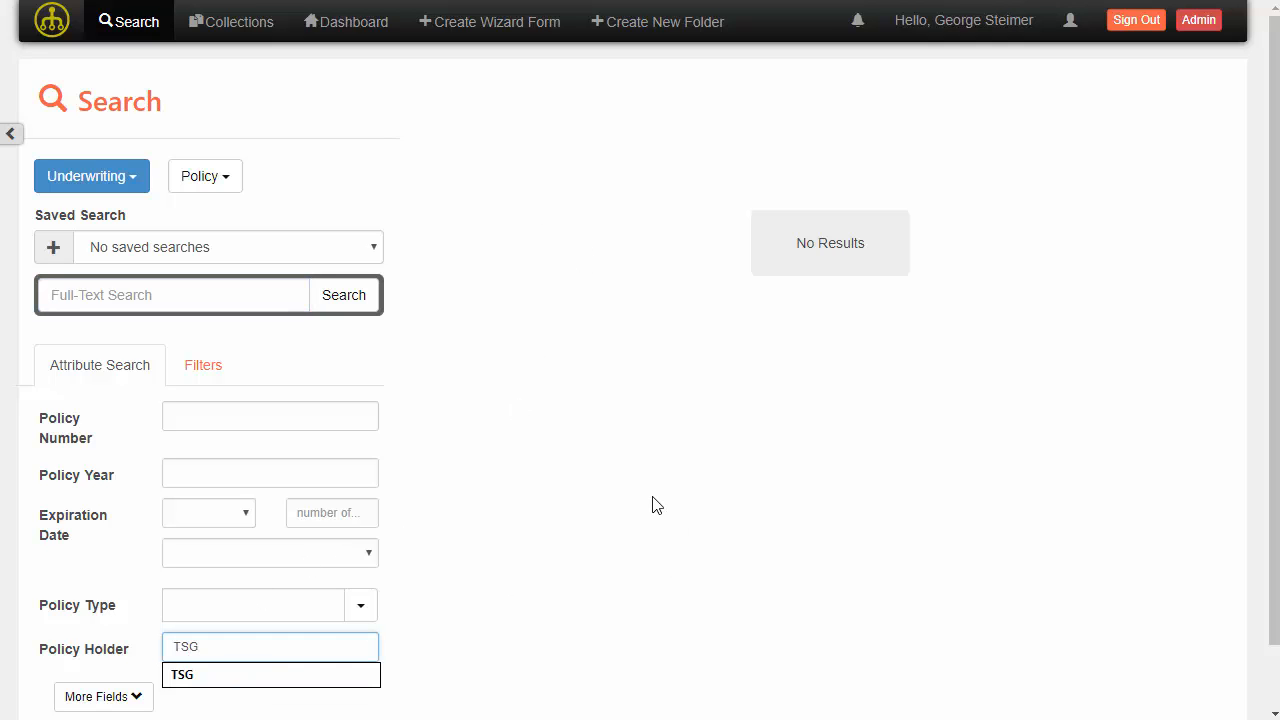
key(Return)
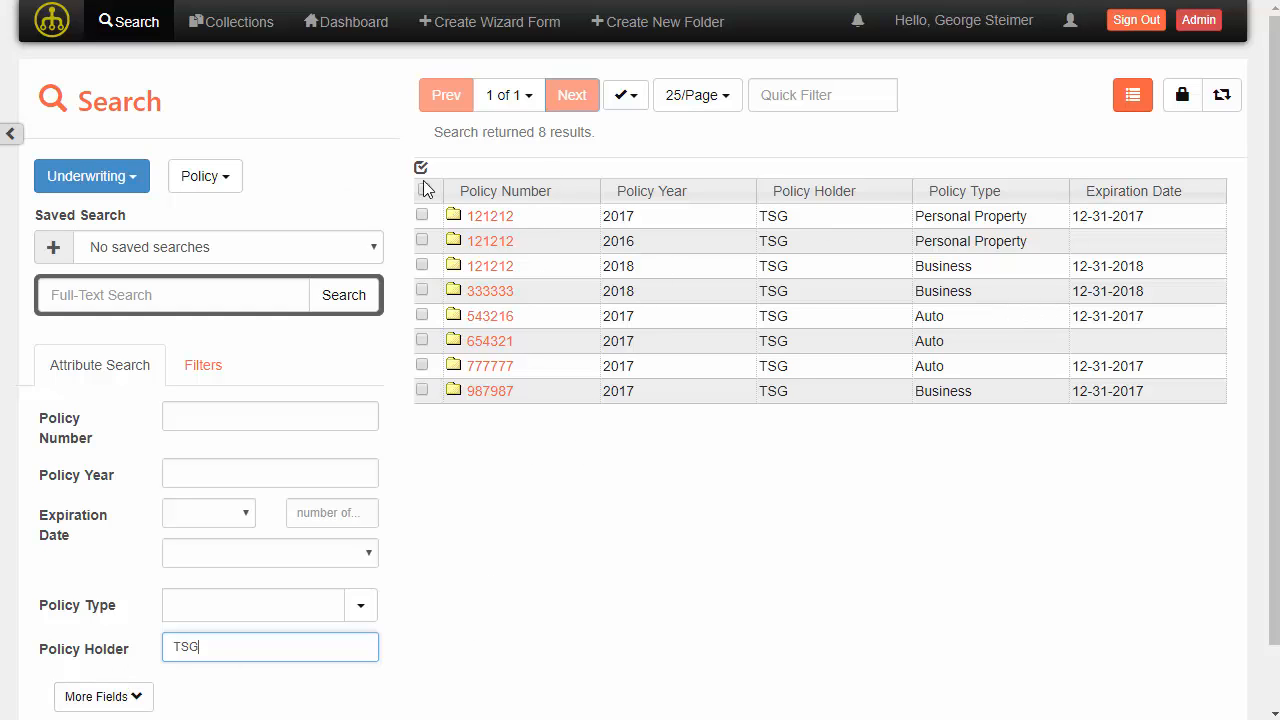
Try quick-filtering the policy results by 2017 and by Auto, then clear the quick filter.
click(790, 95)
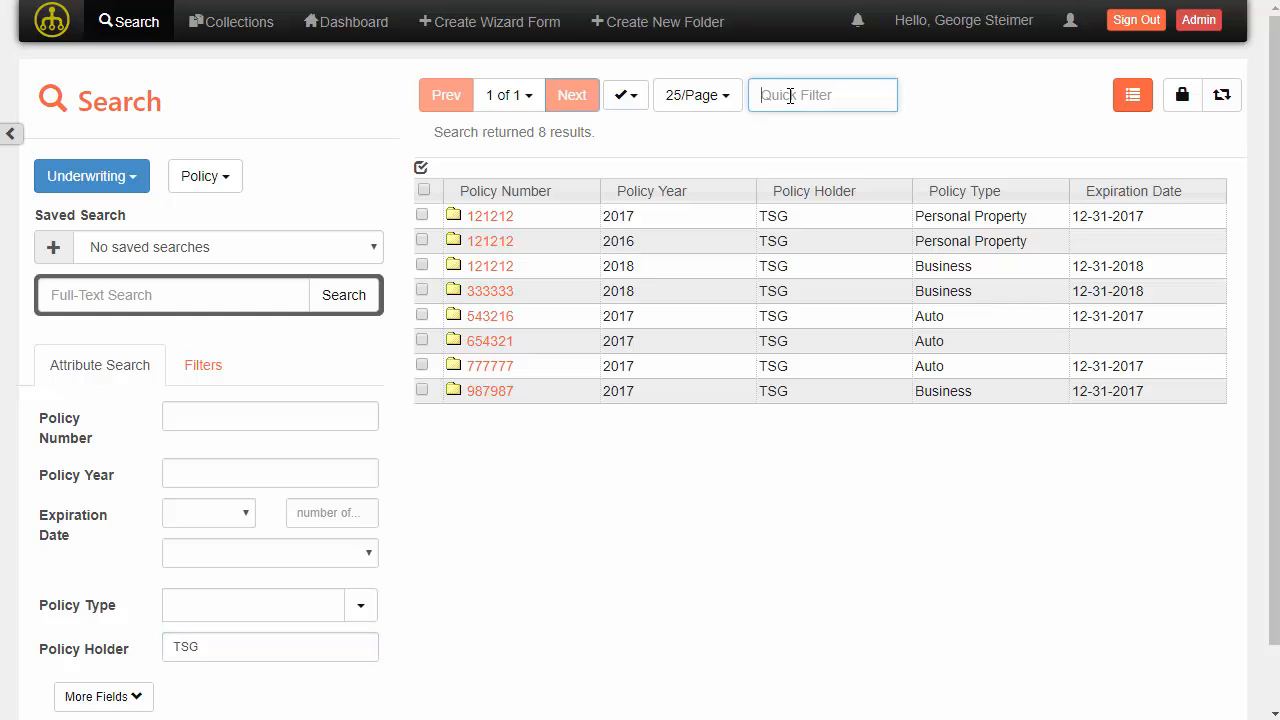
text(2017)
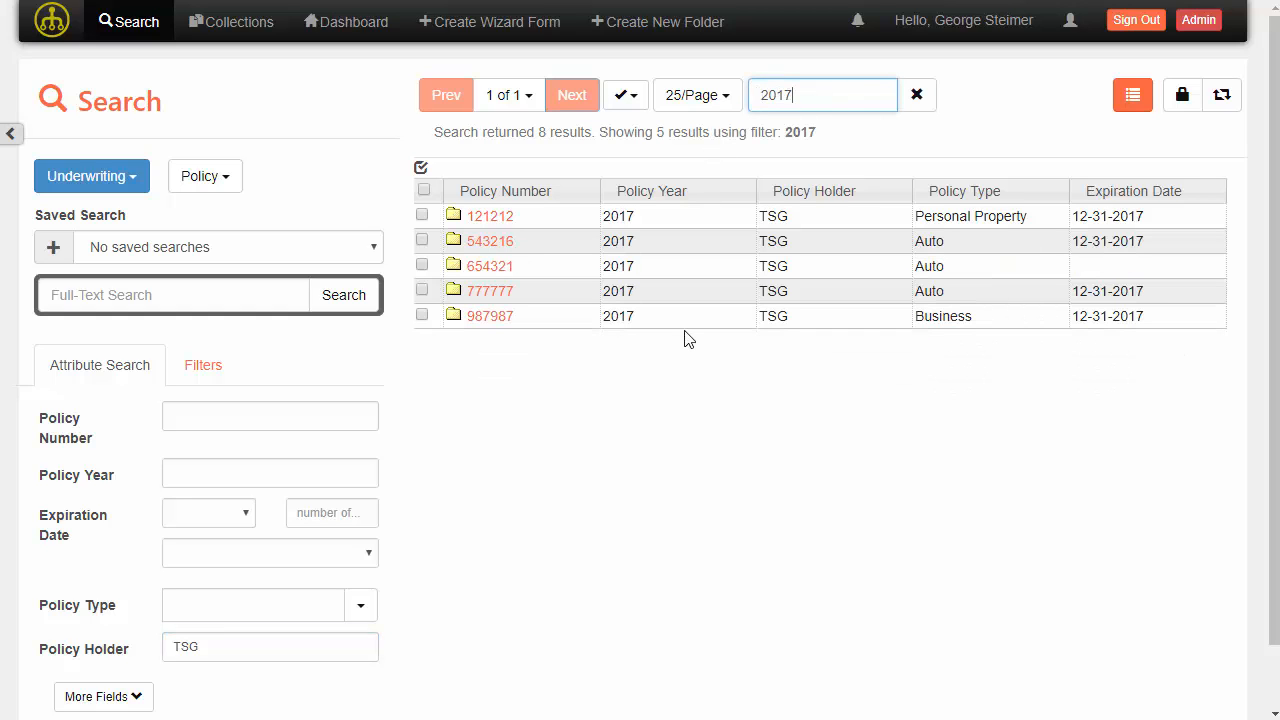
key(BackSpace)
key(BackSpace)
key(BackSpace)
key(BackSpace)
text(Auto)
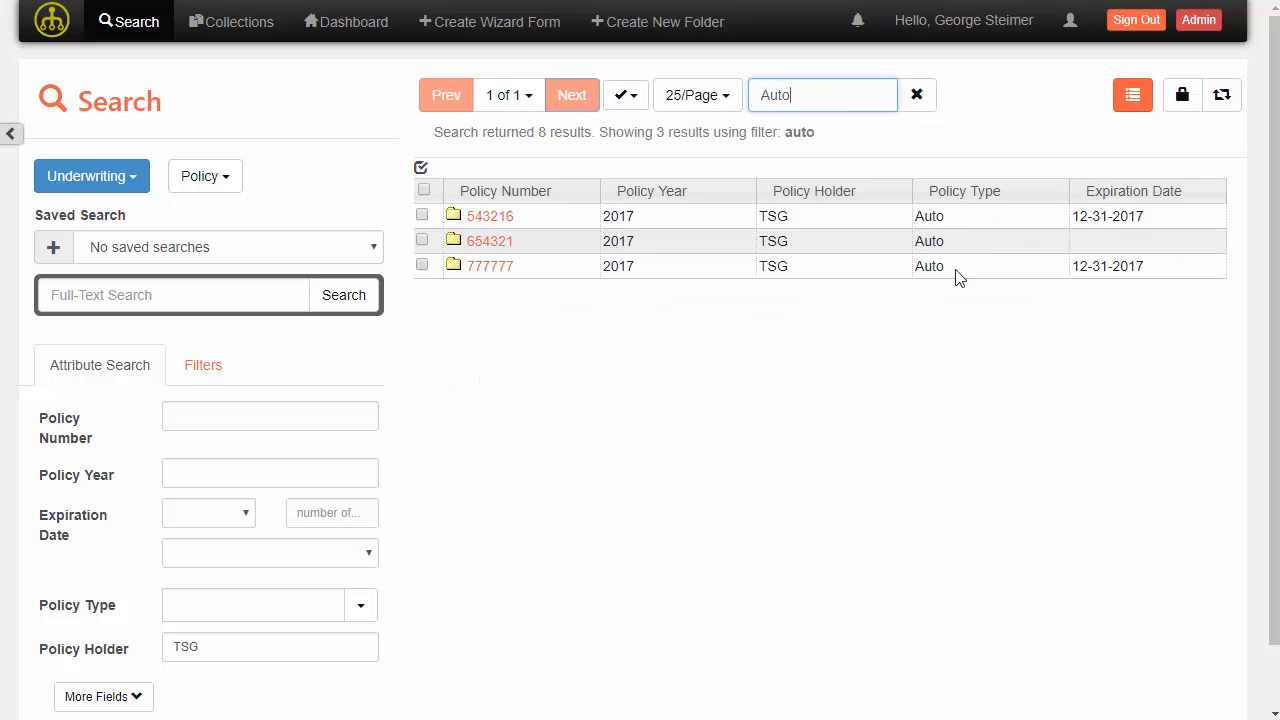
click(916, 95)
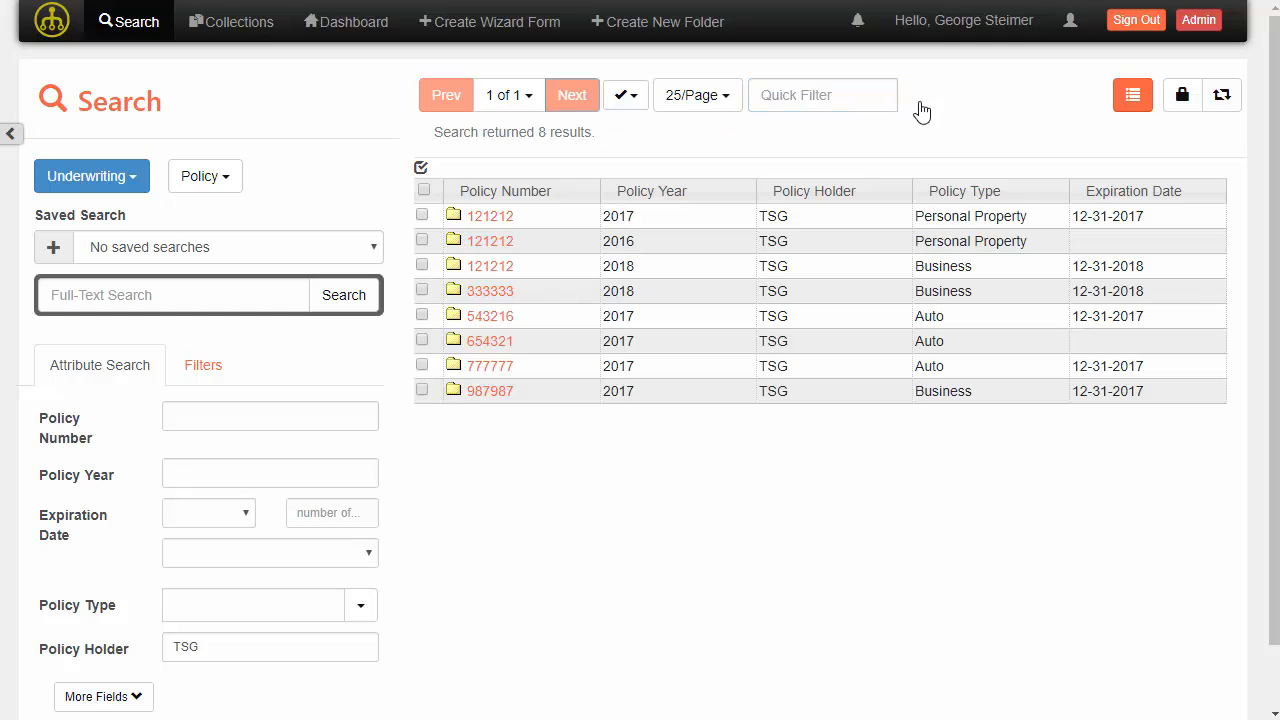
Sort the results by Policy Type and move the Policy Type column ahead of Policy Holder.
click(1003, 196)
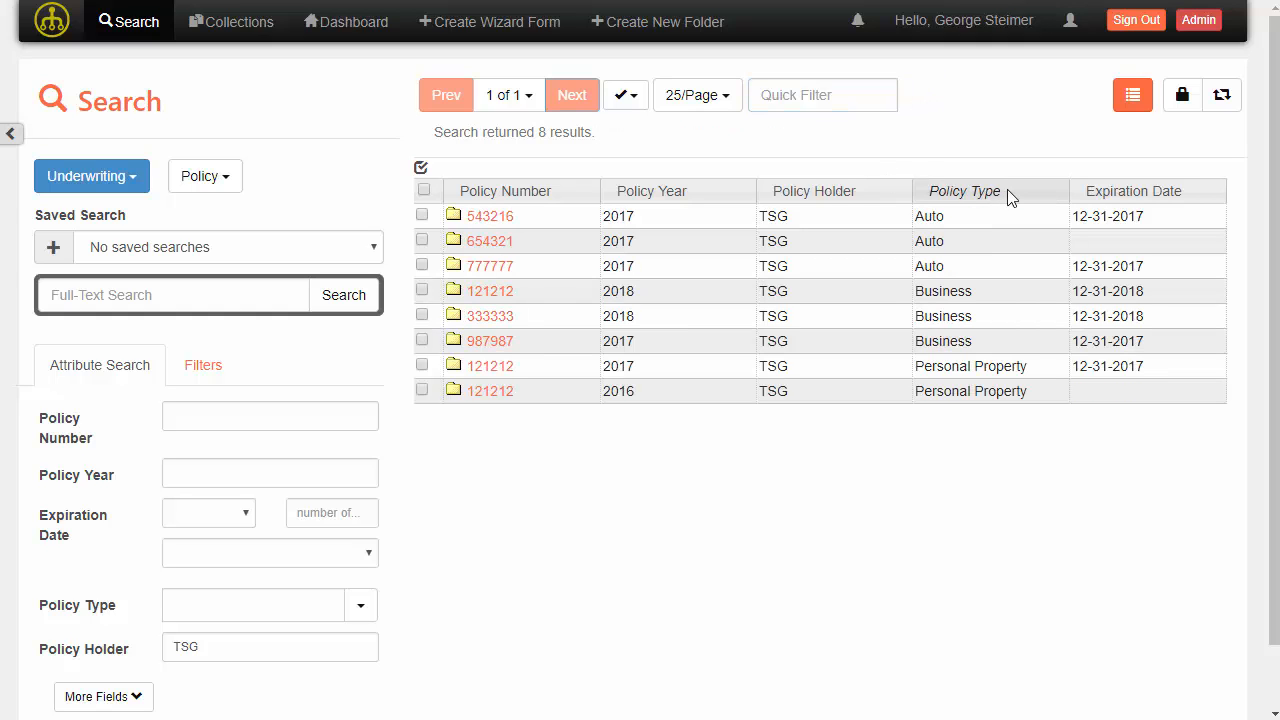
click(1008, 197)
click(1005, 196)
drag(1004, 192, 850, 188)
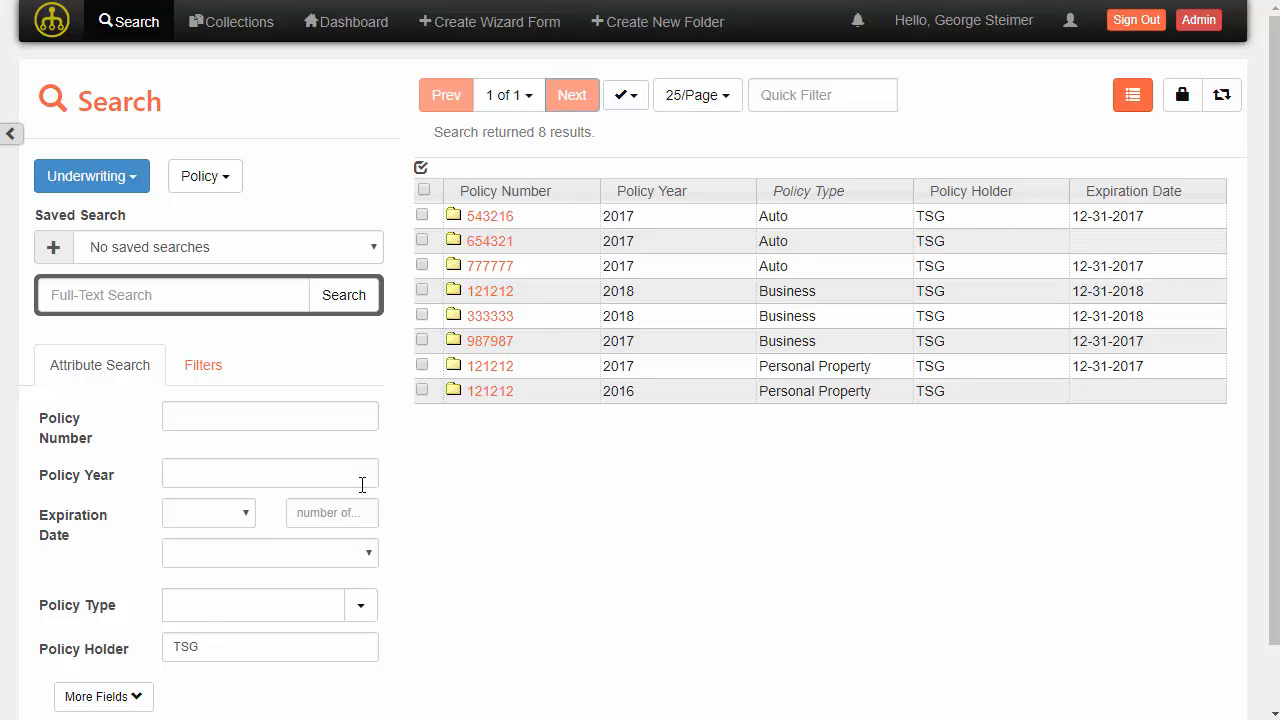
Search for policies with Policy Number 1212 alongside the TSG policy holder criterion.
click(268, 474)
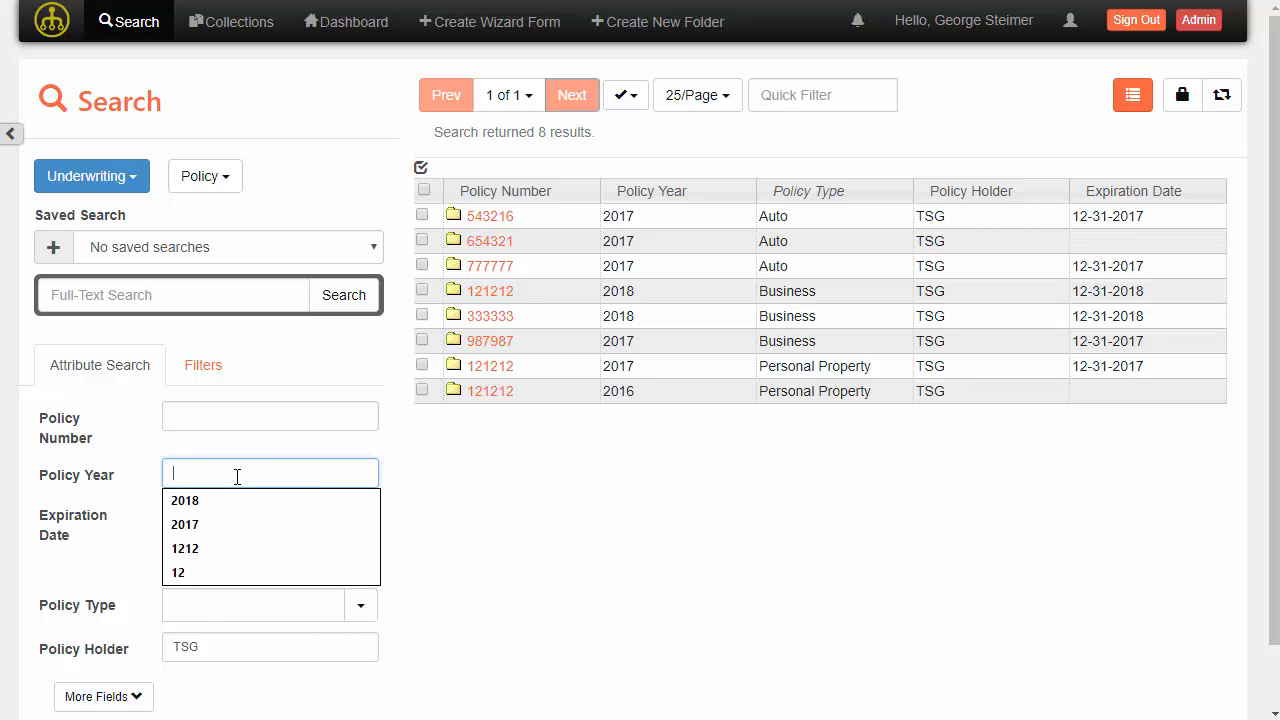
click(277, 418)
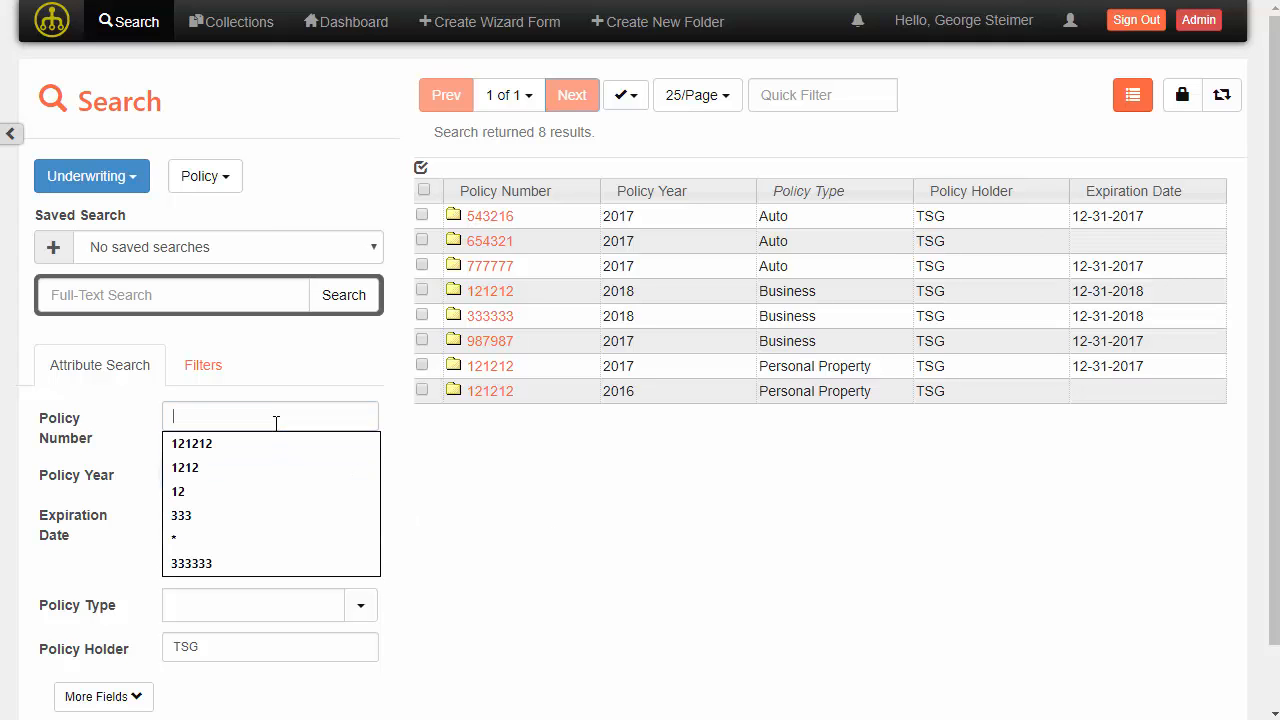
text(1212)
key(Return)
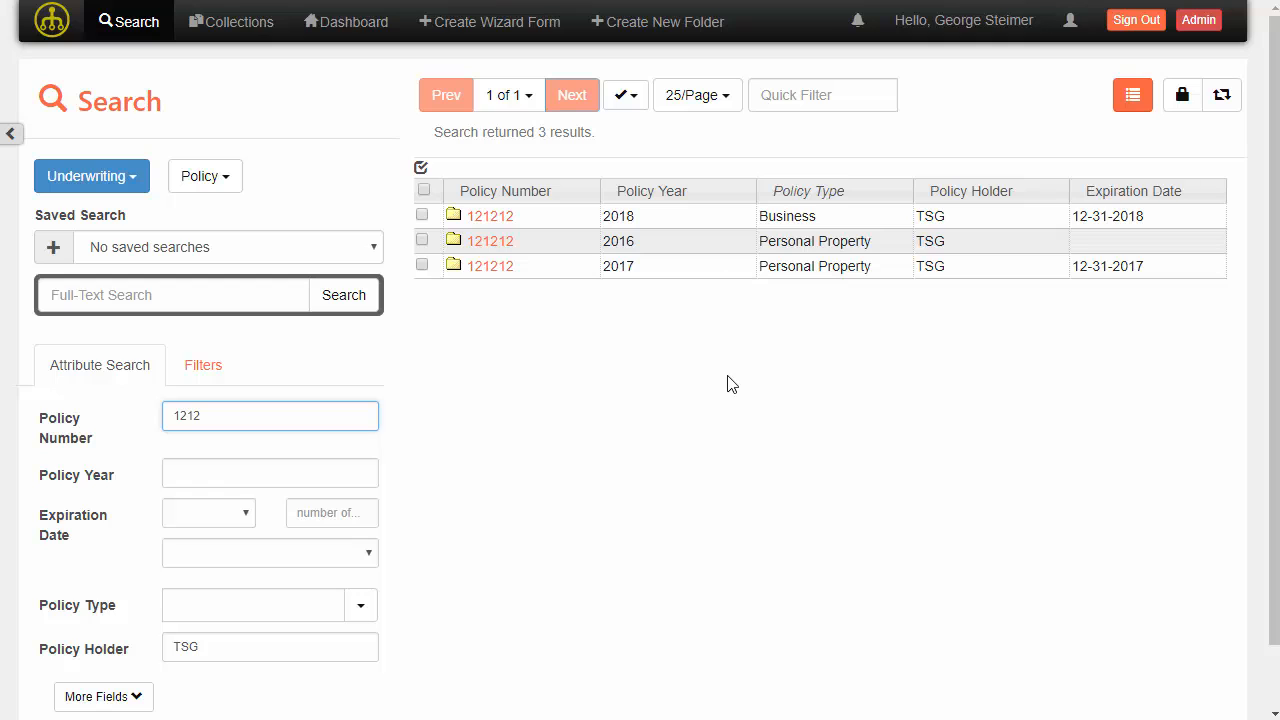
Open the 2018 Business policy folder 121212 and toggle its documents to thumbnail view and back to table view.
click(480, 222)
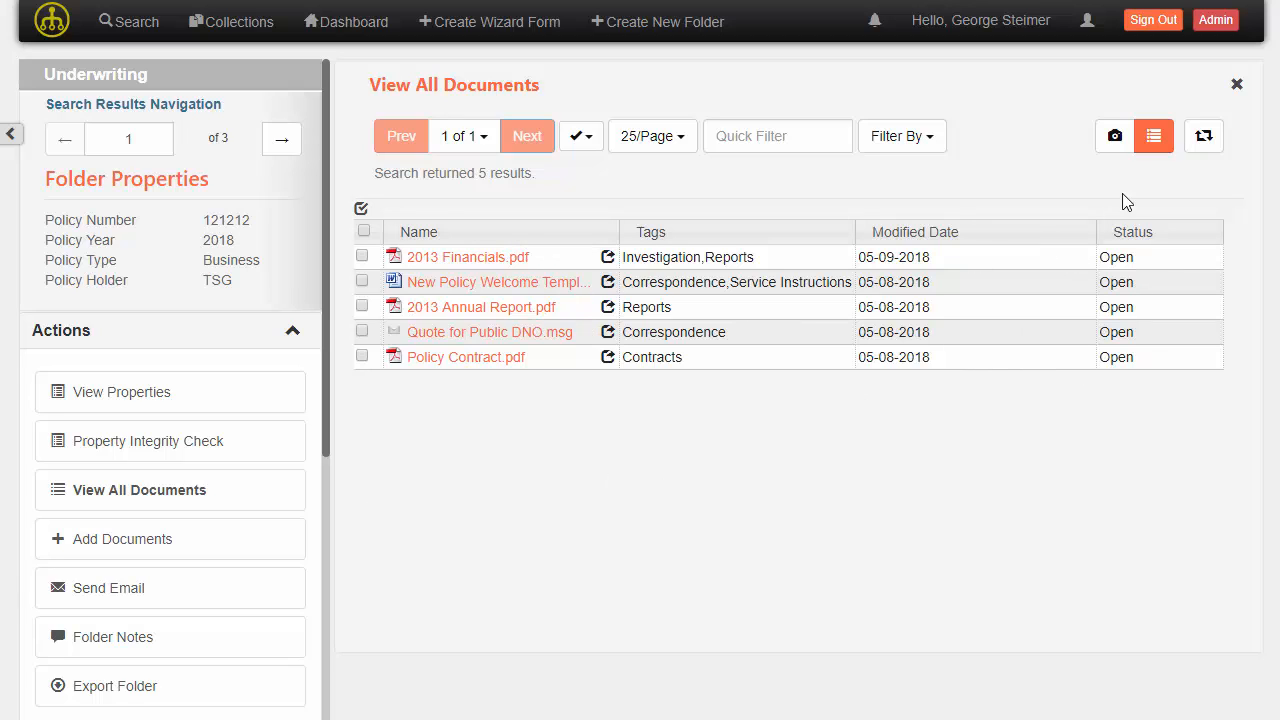
click(1115, 138)
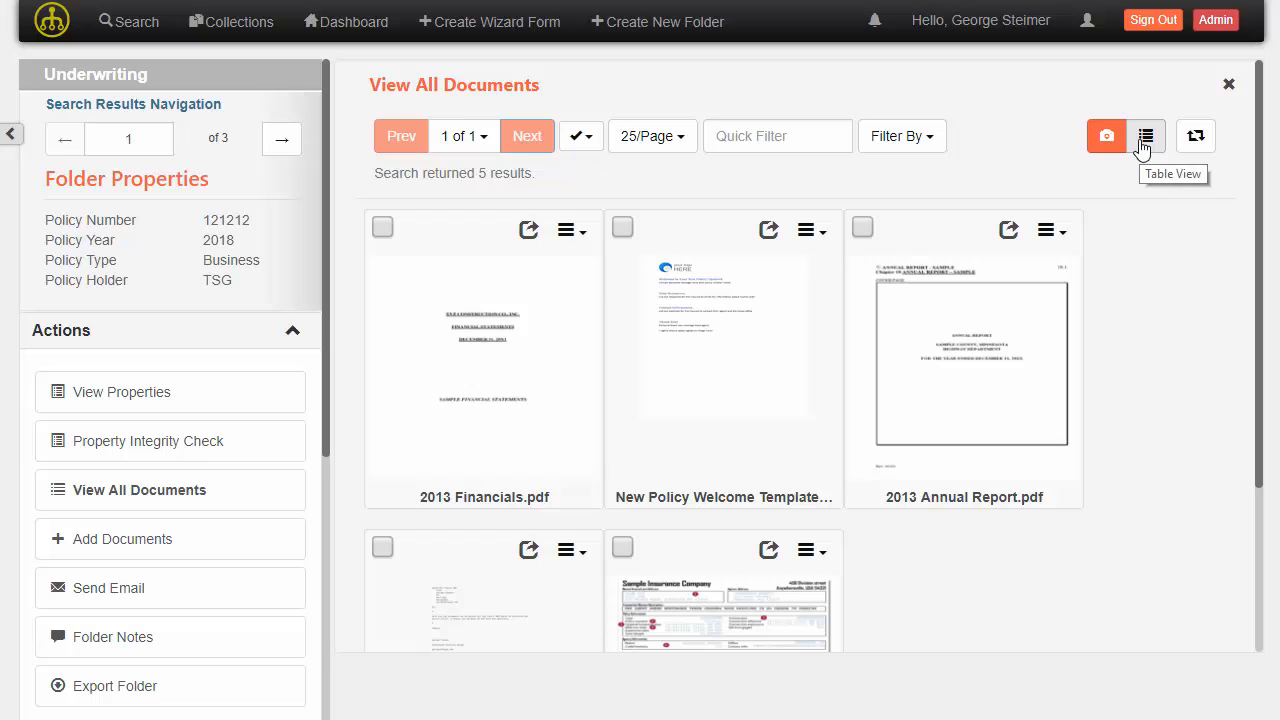
click(1143, 146)
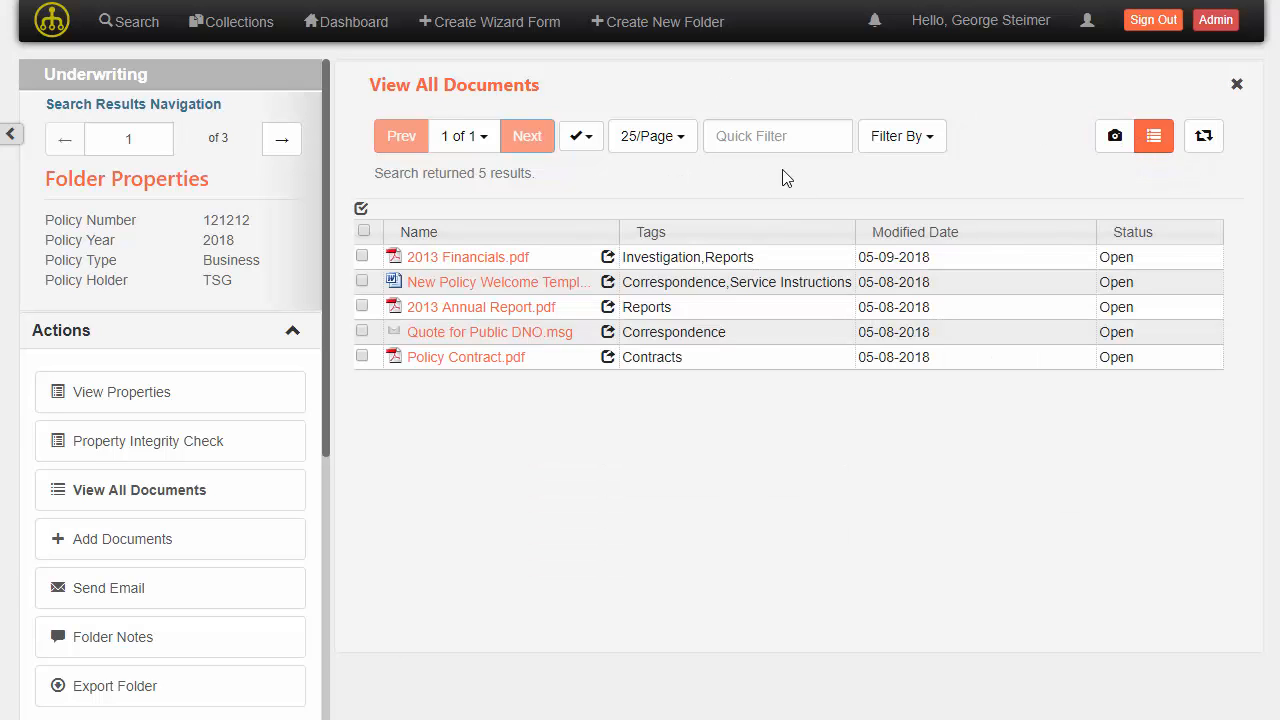
Try quick-filtering the folder's documents by Inv and by Repo, then clear the quick filter.
click(743, 133)
text(Inv)
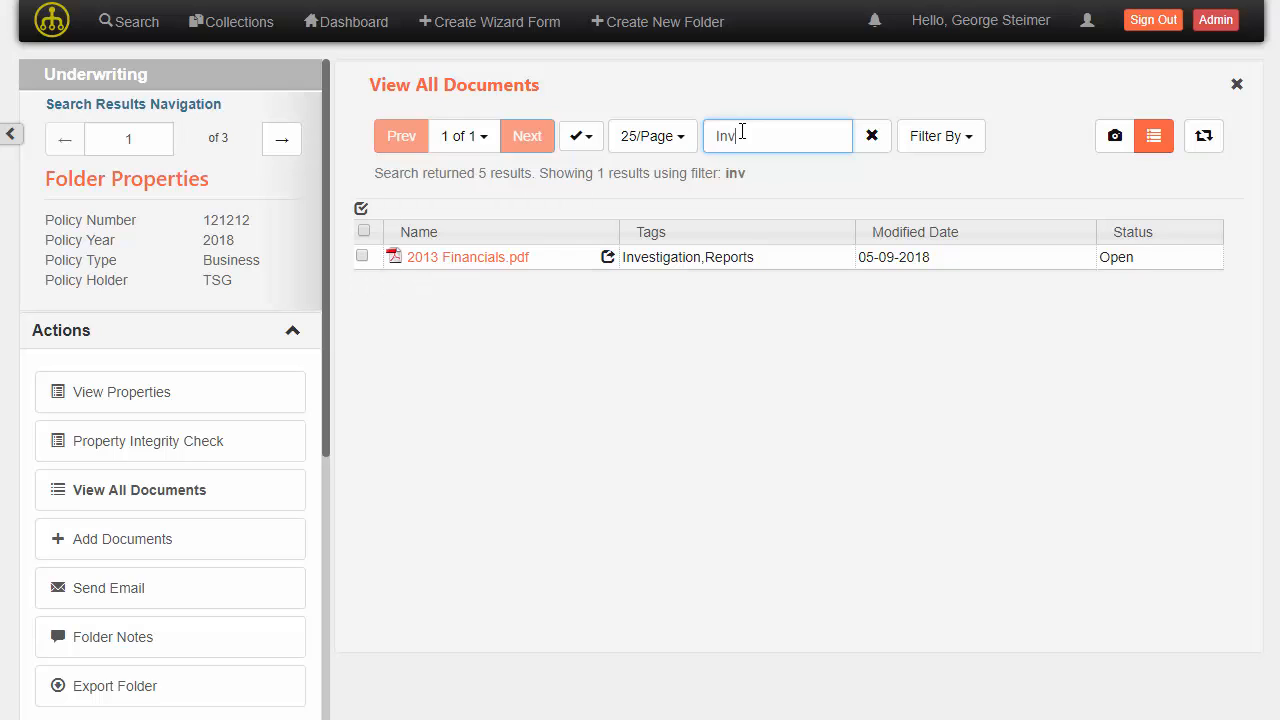
key(BackSpace)
key(BackSpace)
key(BackSpace)
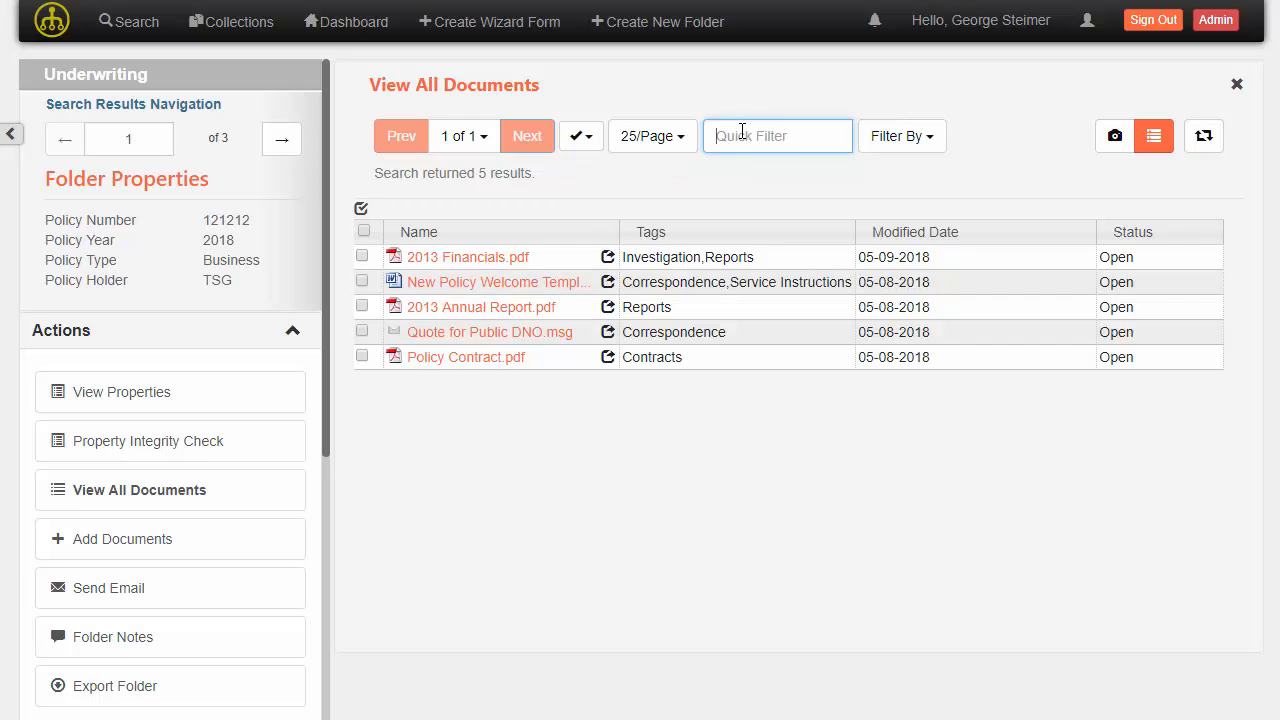
text(Repo)
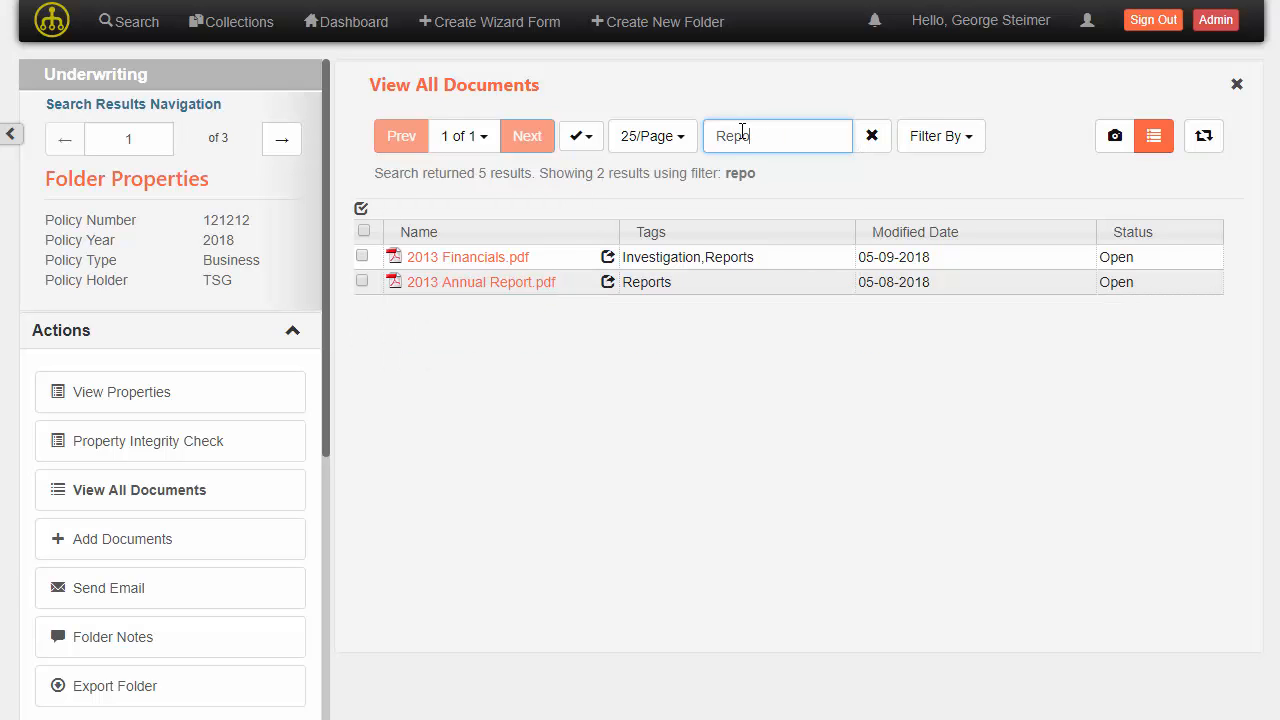
key(BackSpace)
key(BackSpace)
key(BackSpace)
key(BackSpace)
Filter the documents by the Contracts and Correspondence tag facets, then reset the facet filters.
click(921, 144)
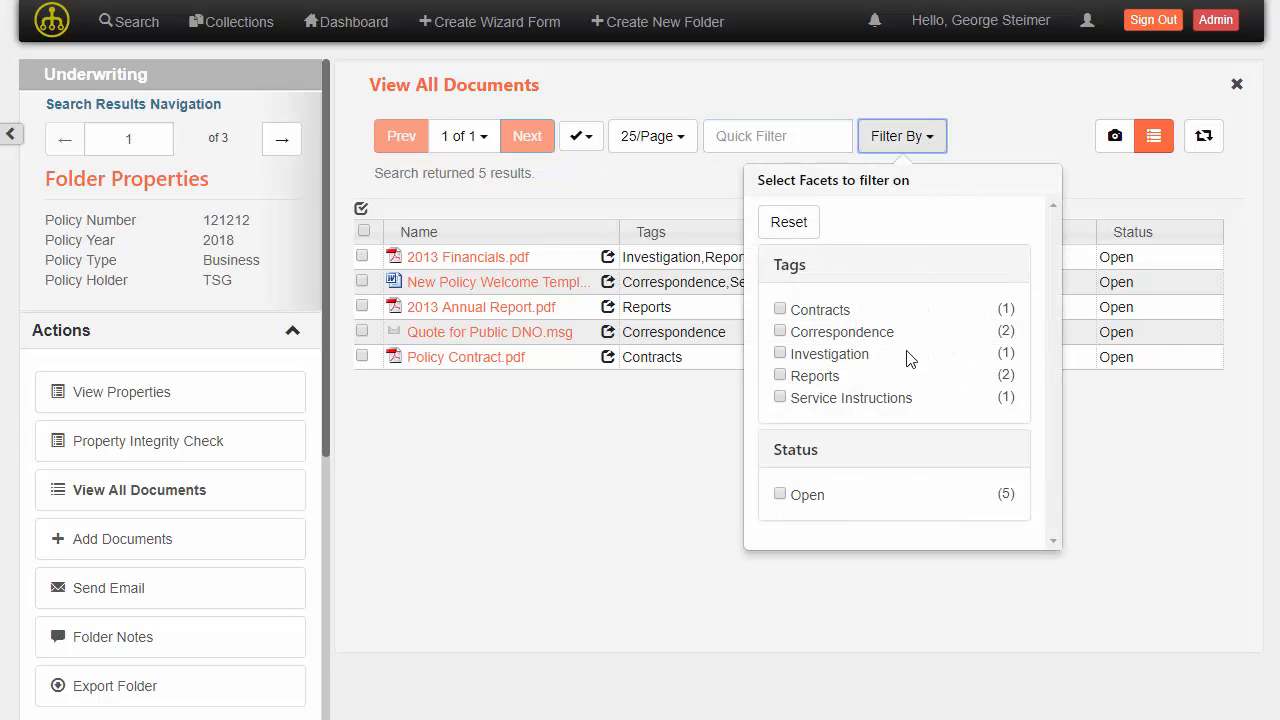
click(780, 310)
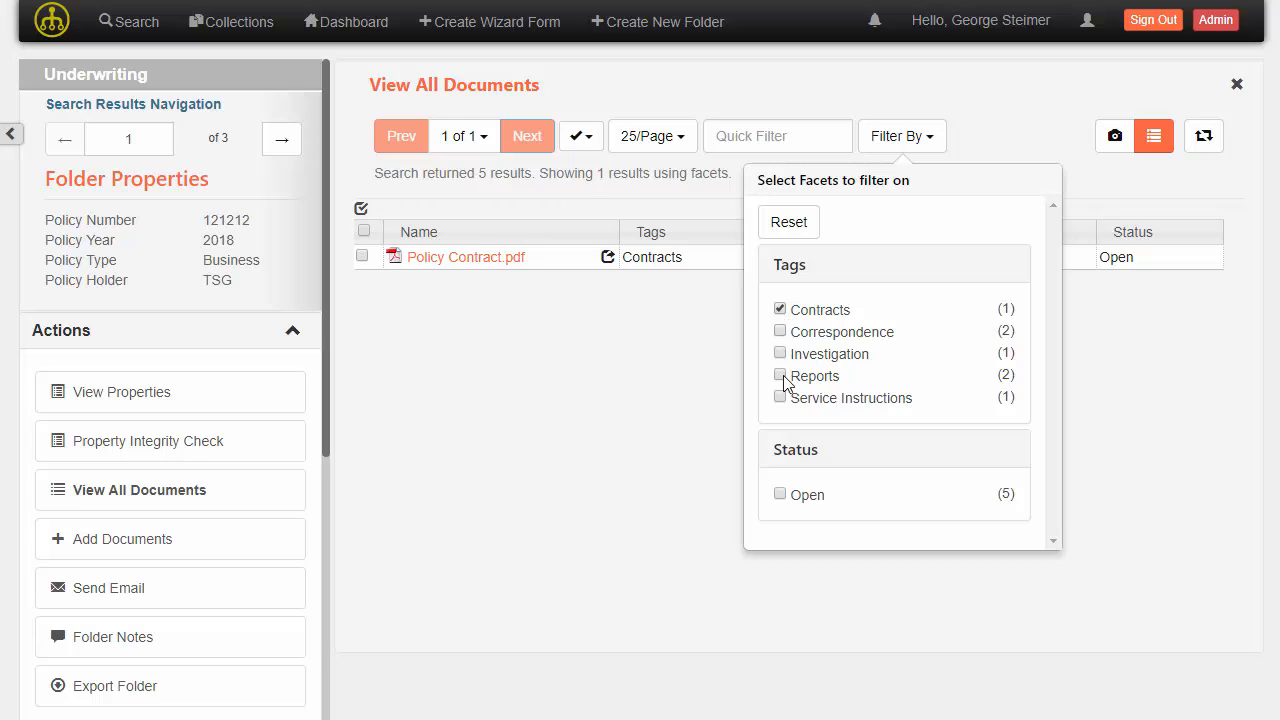
click(780, 332)
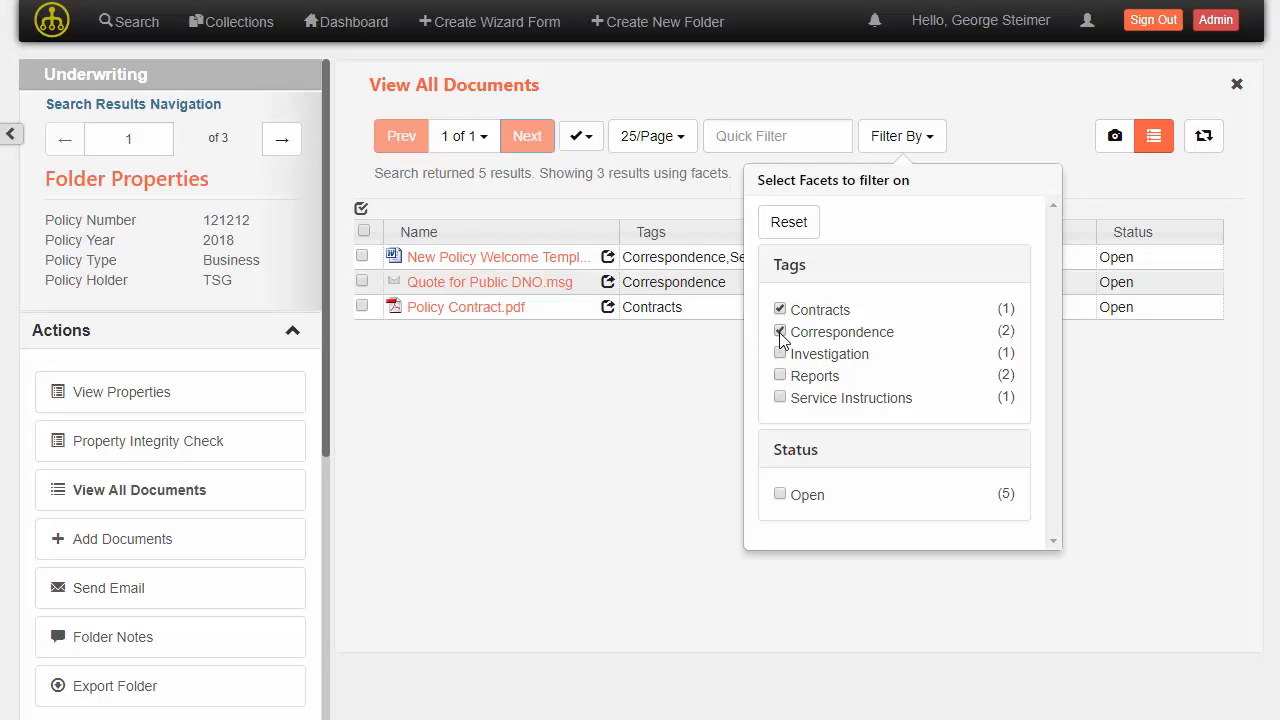
click(688, 409)
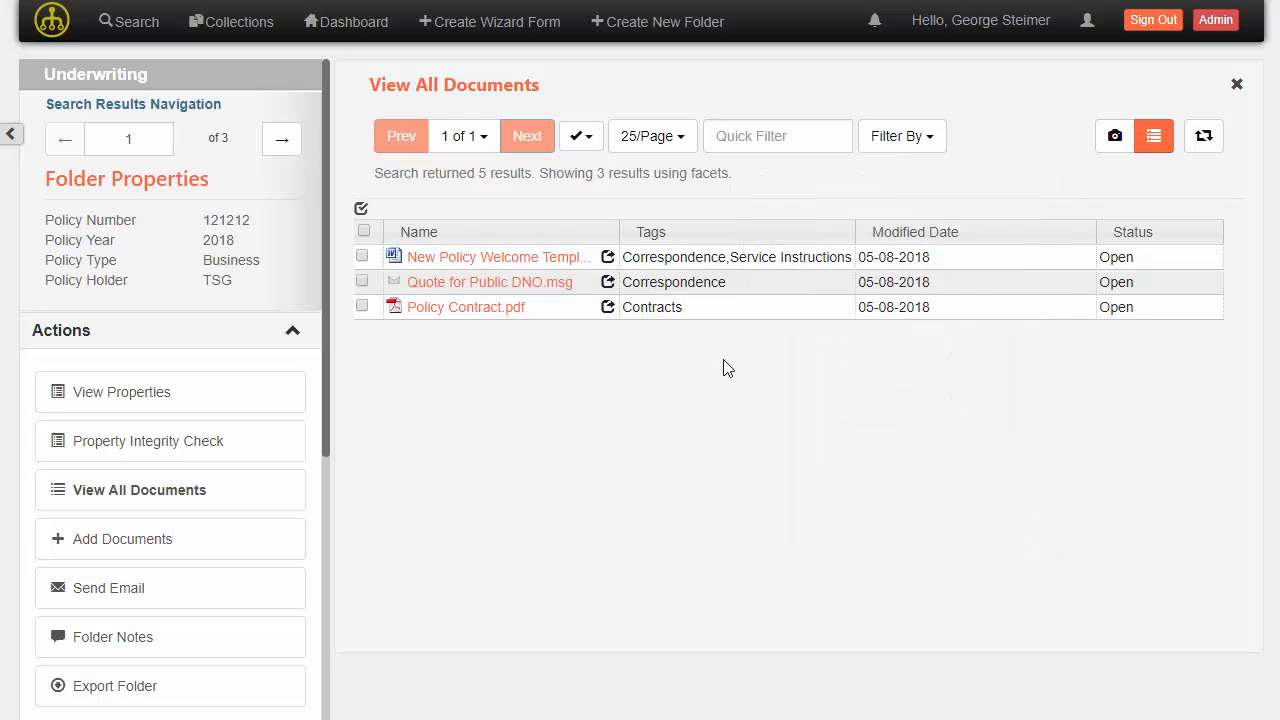
click(908, 152)
click(797, 221)
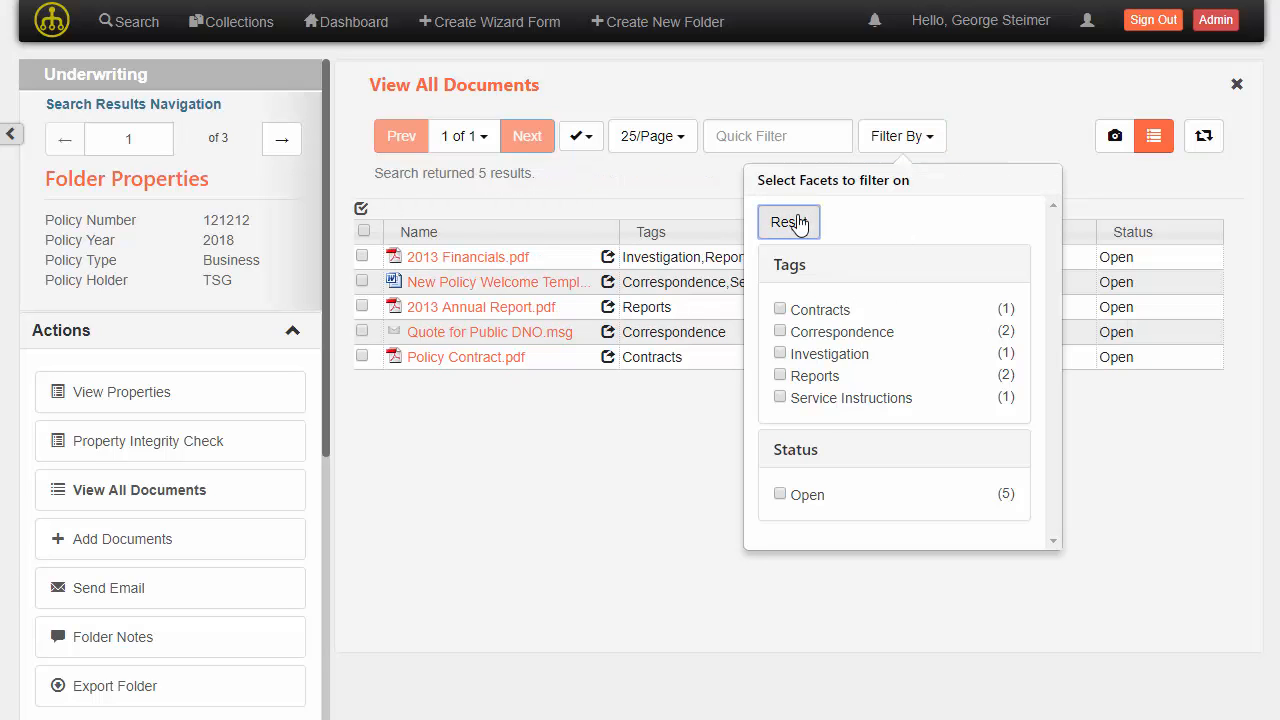
click(700, 198)
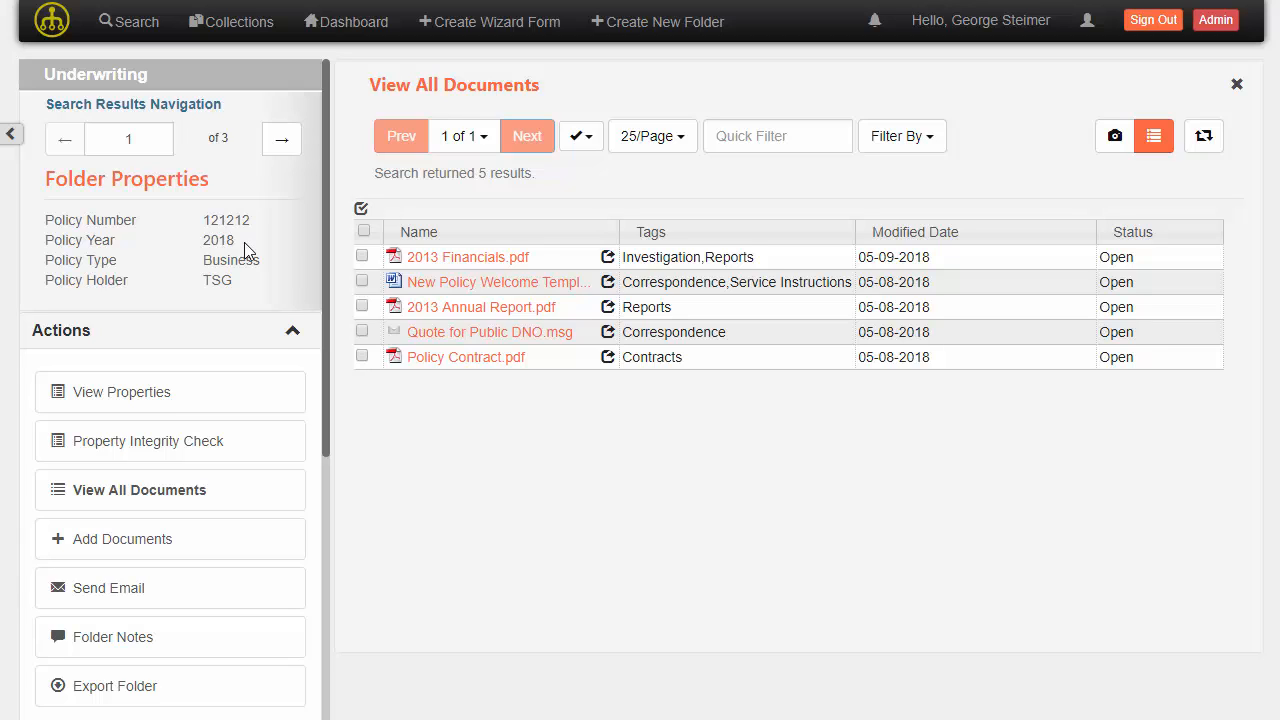
Open the folder's View Properties dialog and close it without changes.
scroll(244, 242, down, 1)
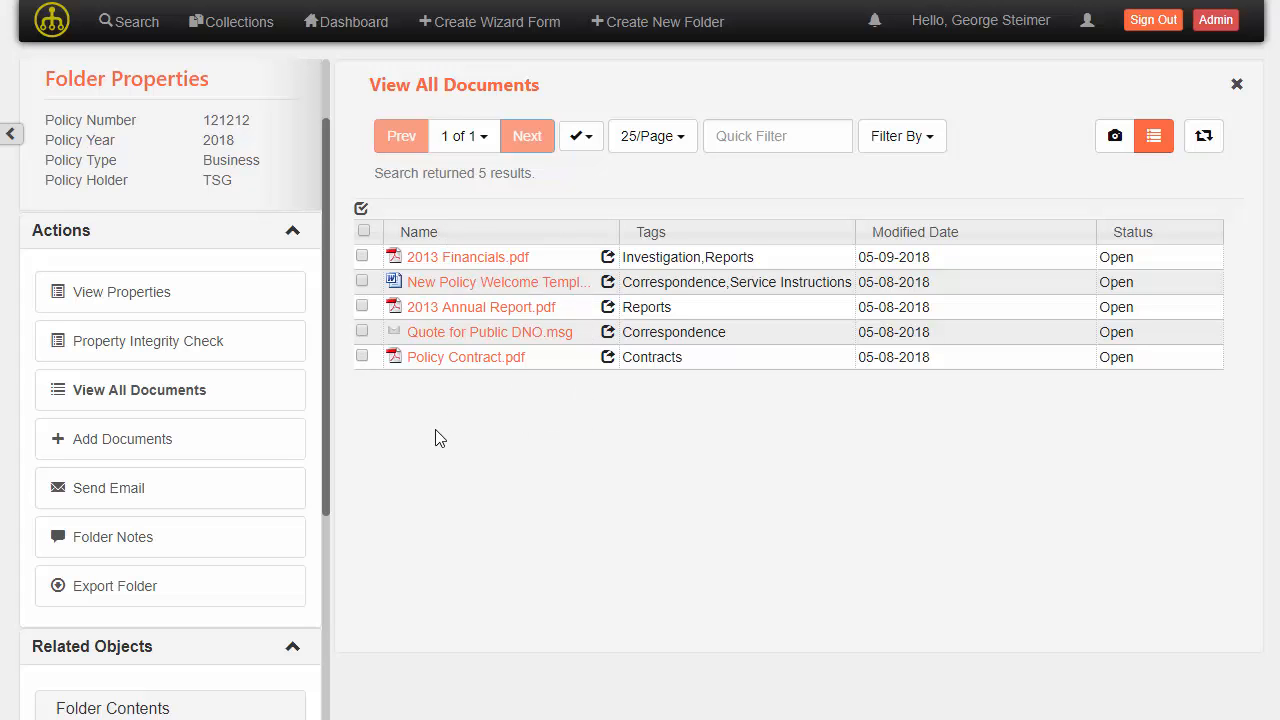
click(140, 307)
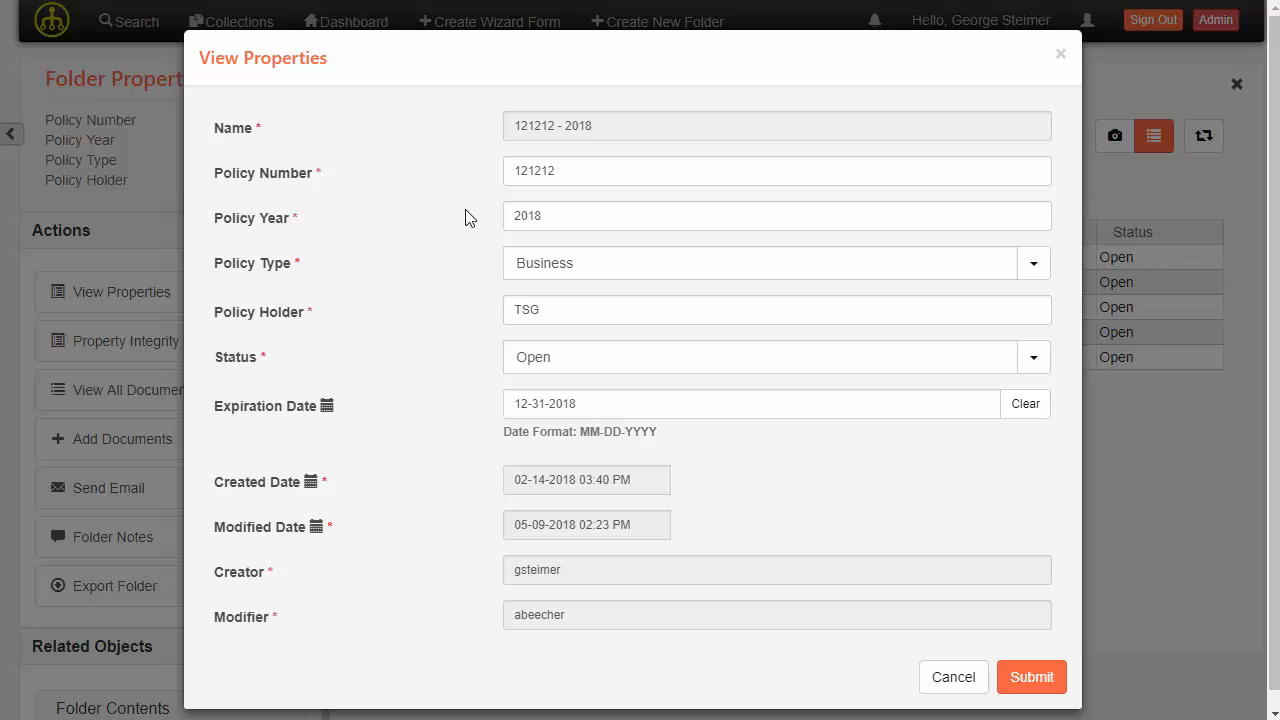
click(158, 187)
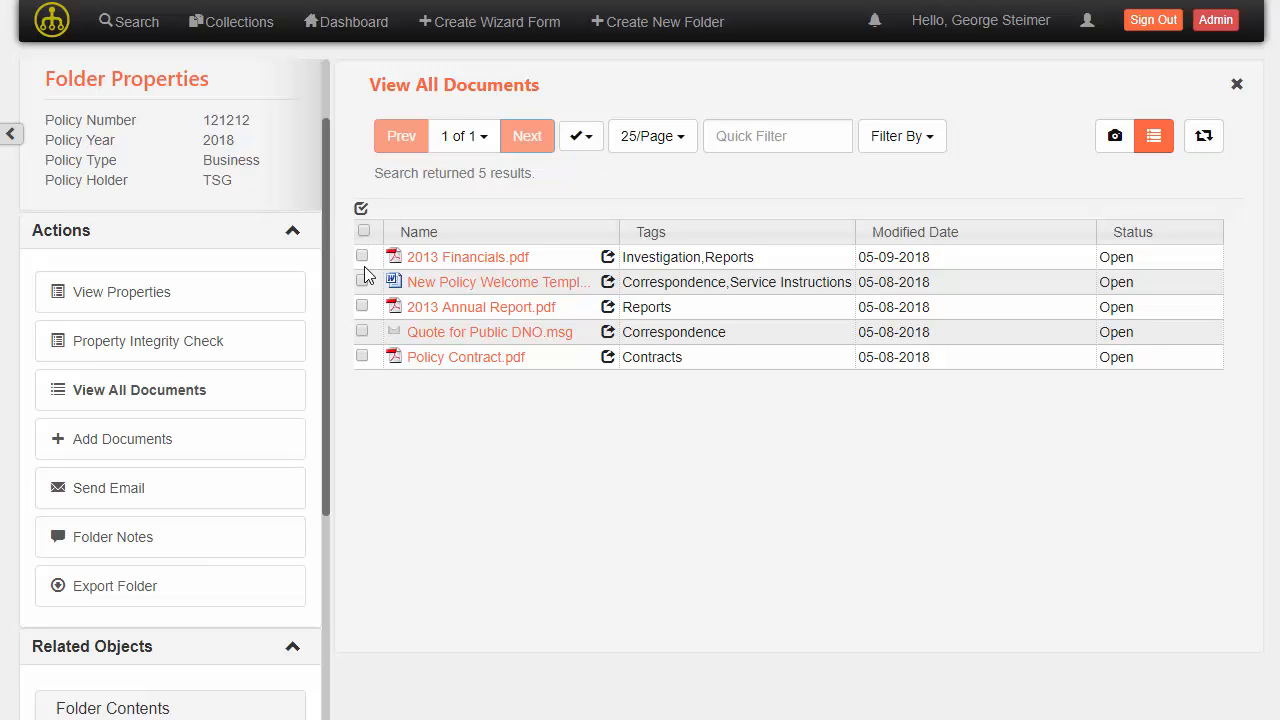
Select all documents, open the bulk Actions menu, then close it and deselect all documents.
click(363, 231)
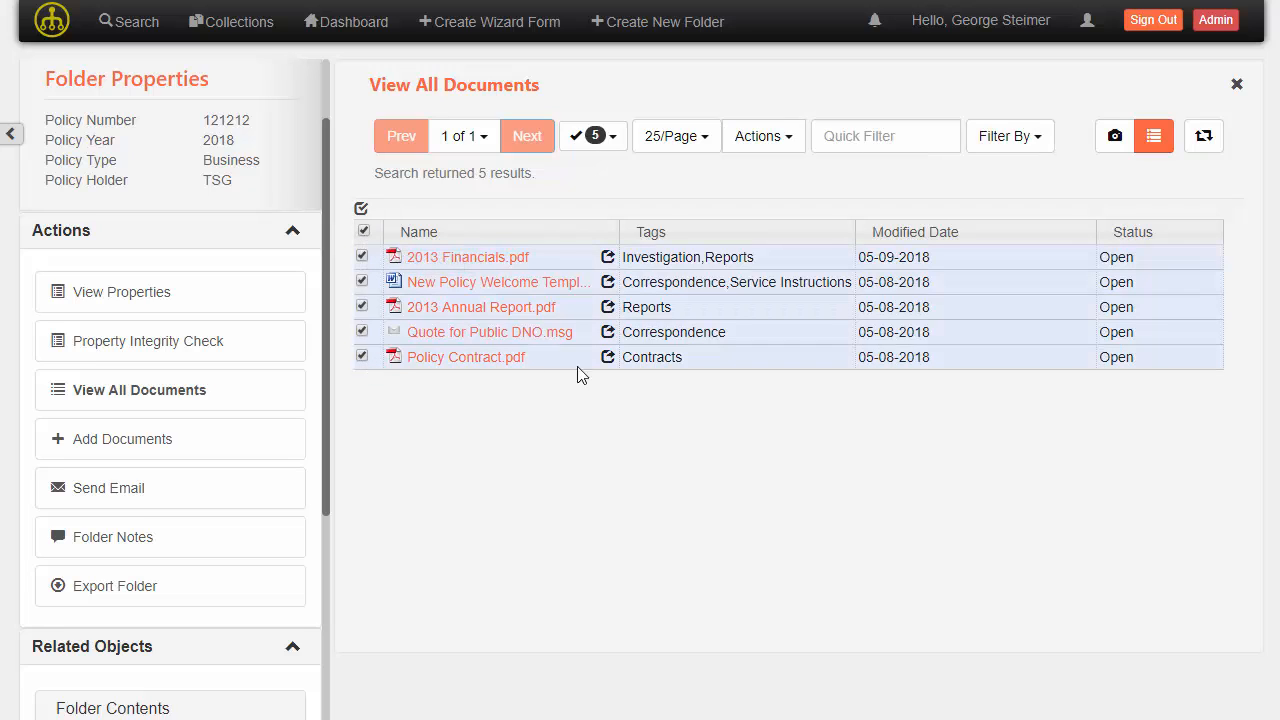
right_click(578, 258)
click(788, 146)
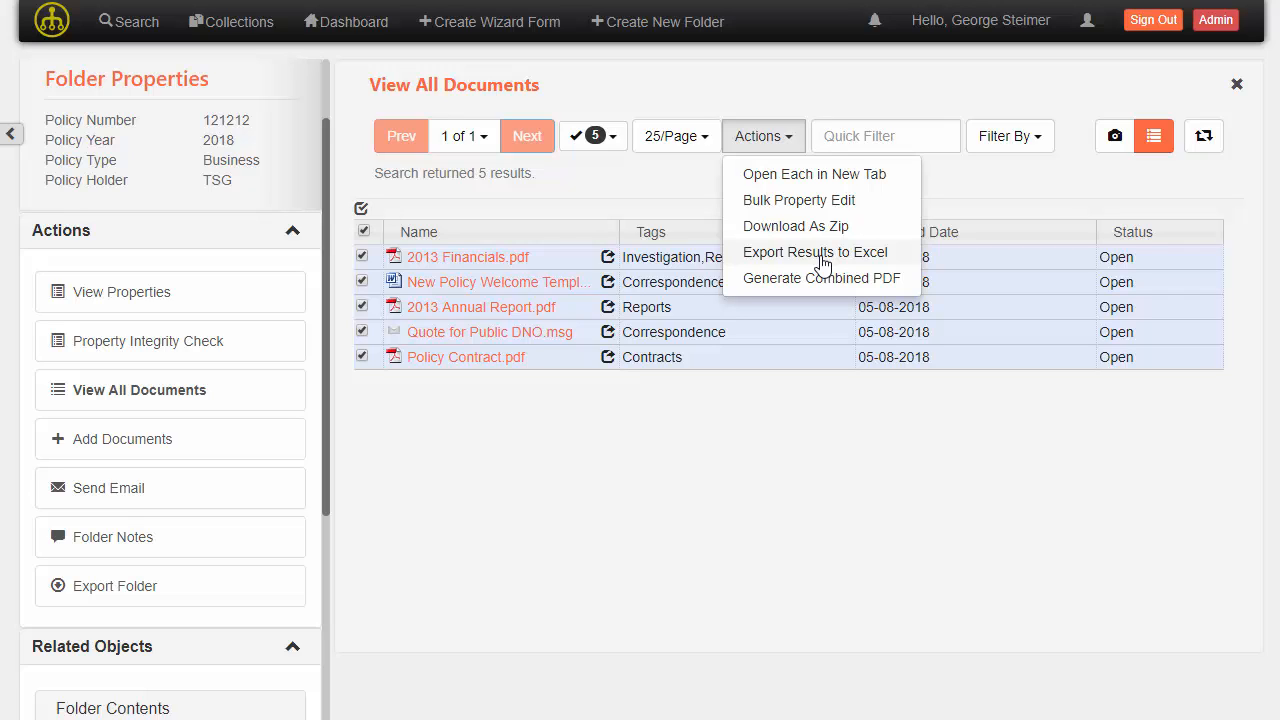
click(652, 201)
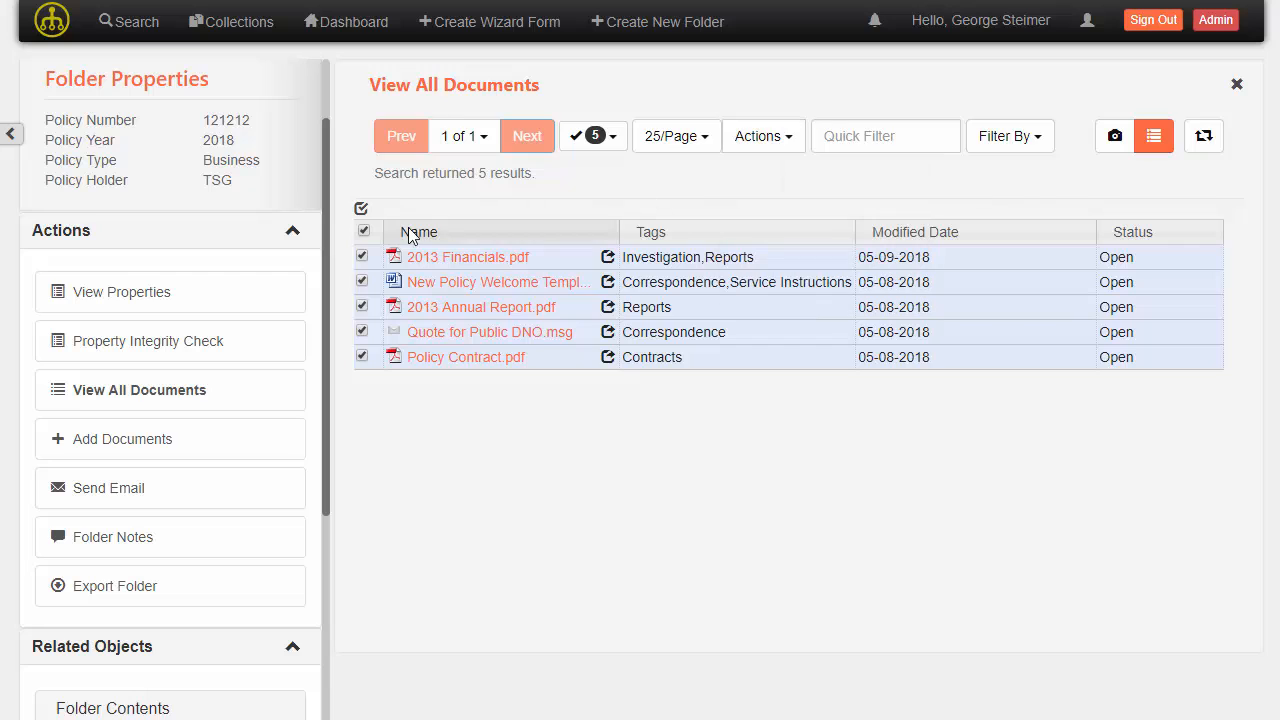
click(364, 231)
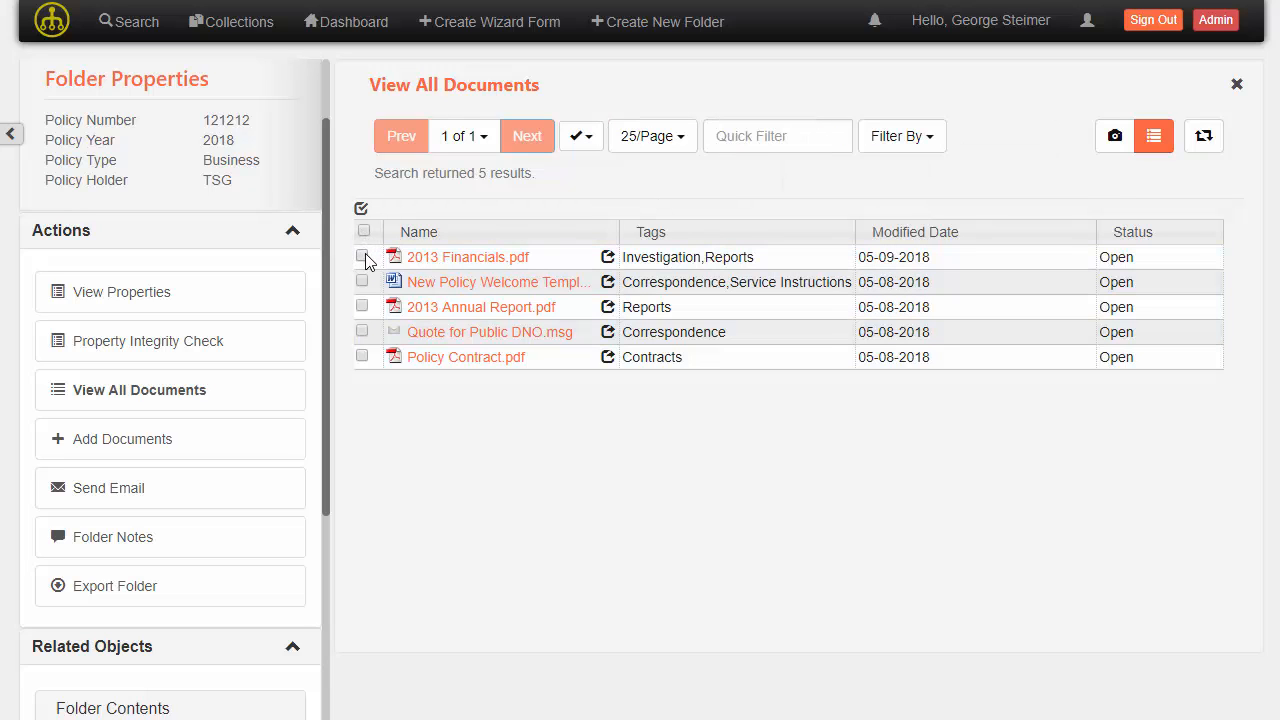
Select 2013 Financials.pdf and 2013 Annual Report.pdf and start Generate Combined PDF from the bulk actions.
click(363, 257)
click(362, 306)
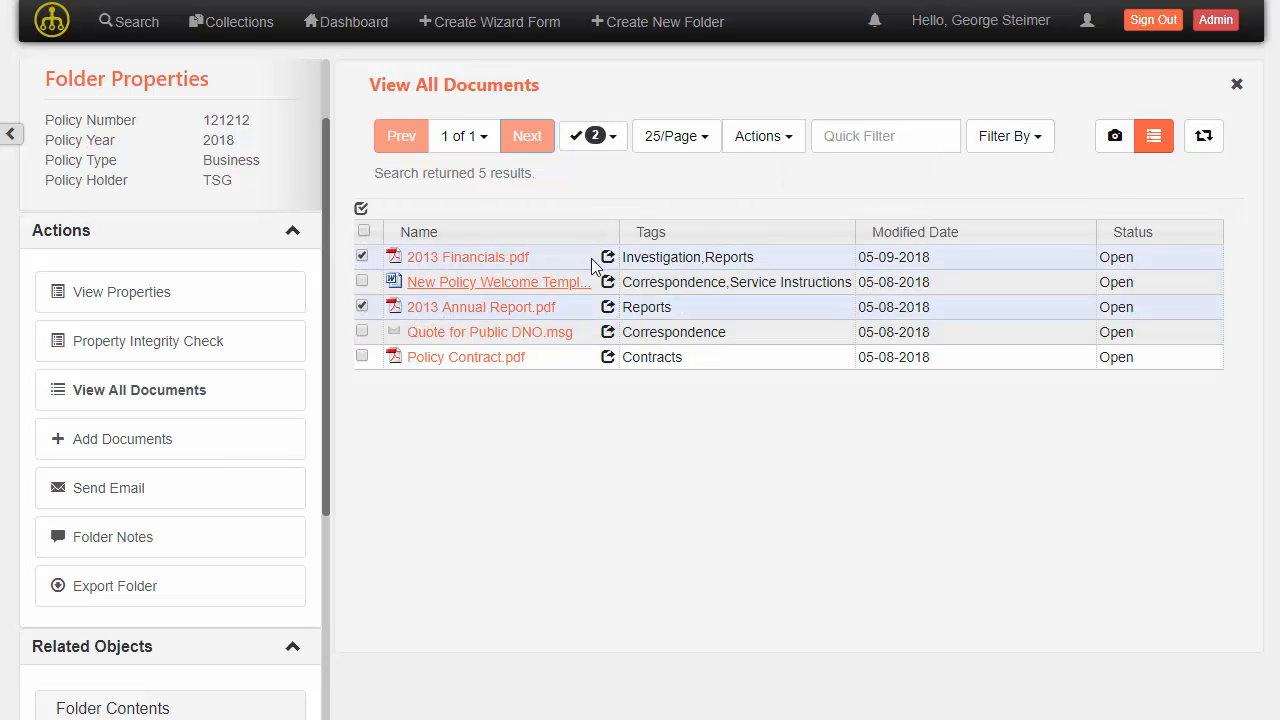
click(766, 143)
click(774, 275)
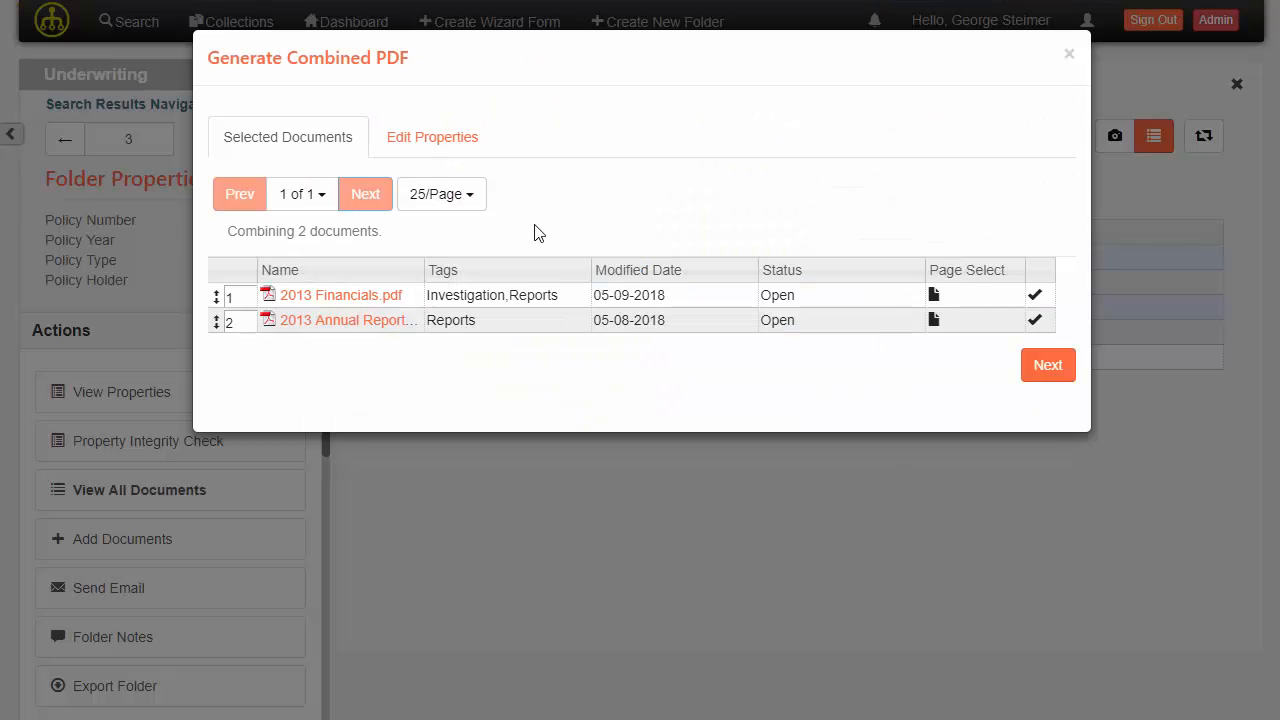
Review the Edit Properties tab of the combined PDF dialog and return to the selected documents list.
mouse_move(220, 322)
mouse_down()
mouse_move(211, 289)
mouse_move(211, 325)
mouse_up()
click(435, 135)
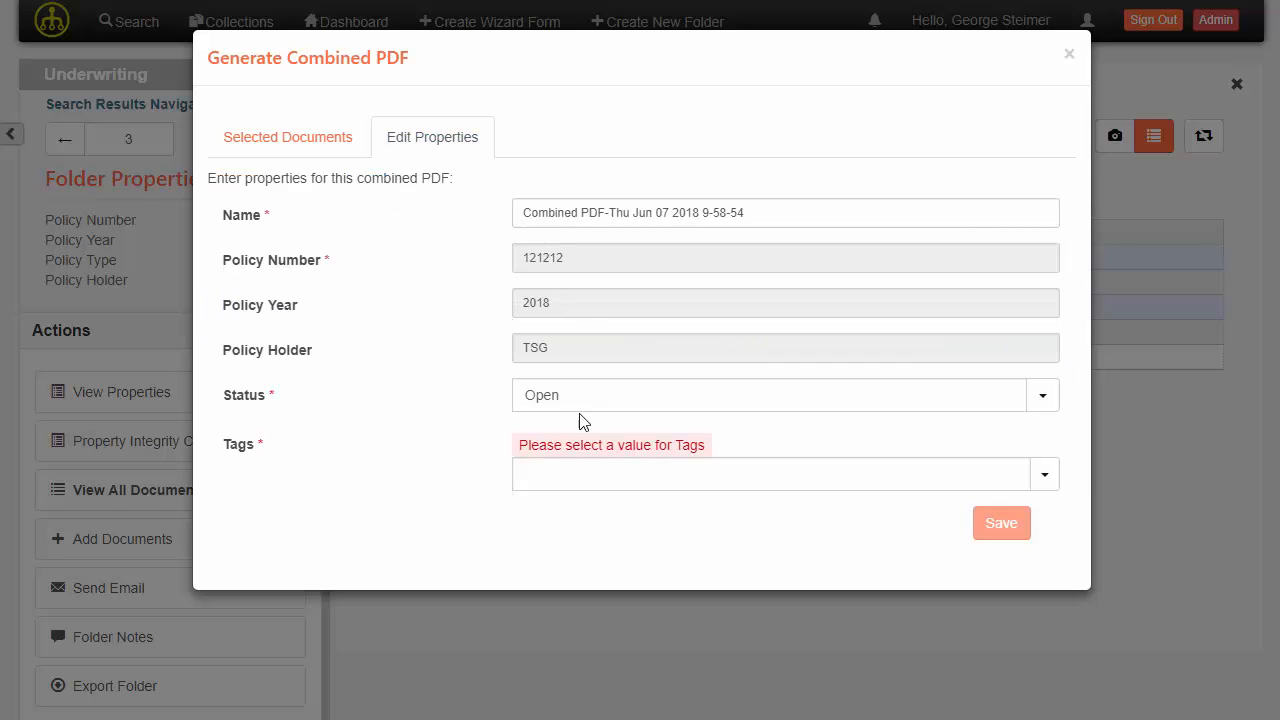
click(321, 135)
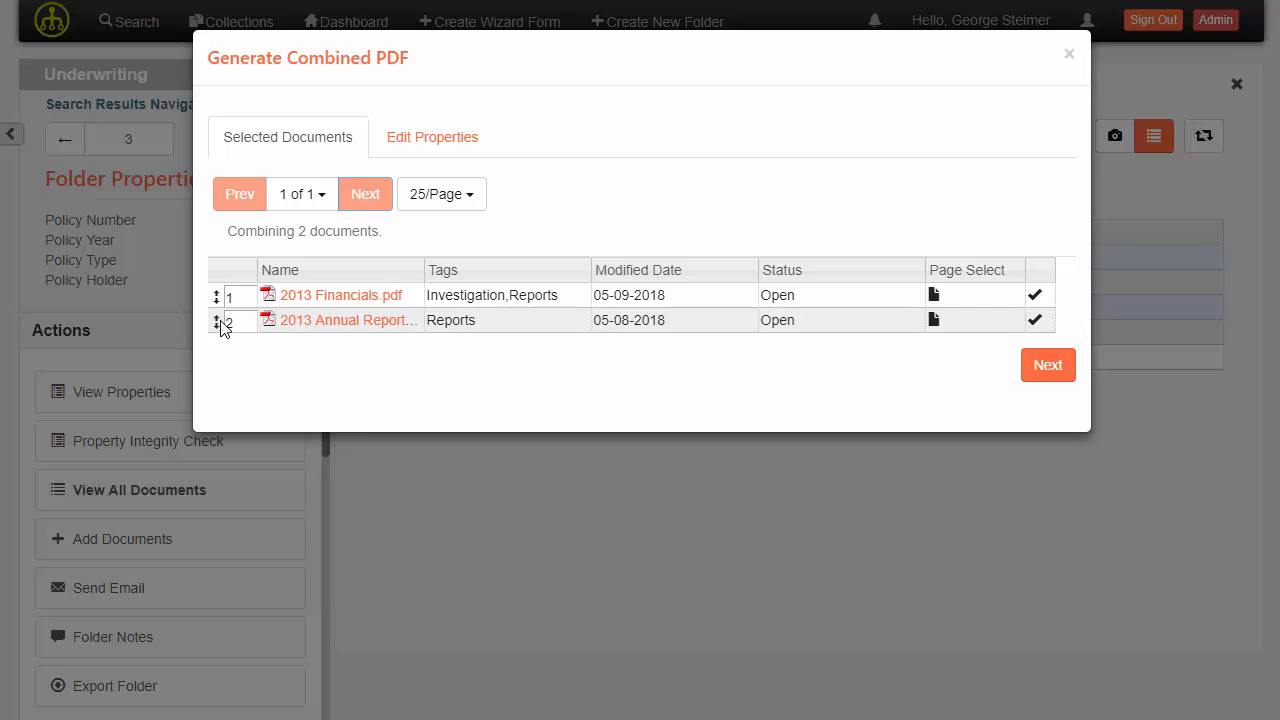
Limit the 2013 Annual Report's pages in the combined PDF to pages 1-20.
mouse_move(217, 322)
mouse_down()
mouse_move(216, 291)
mouse_move(216, 324)
mouse_up()
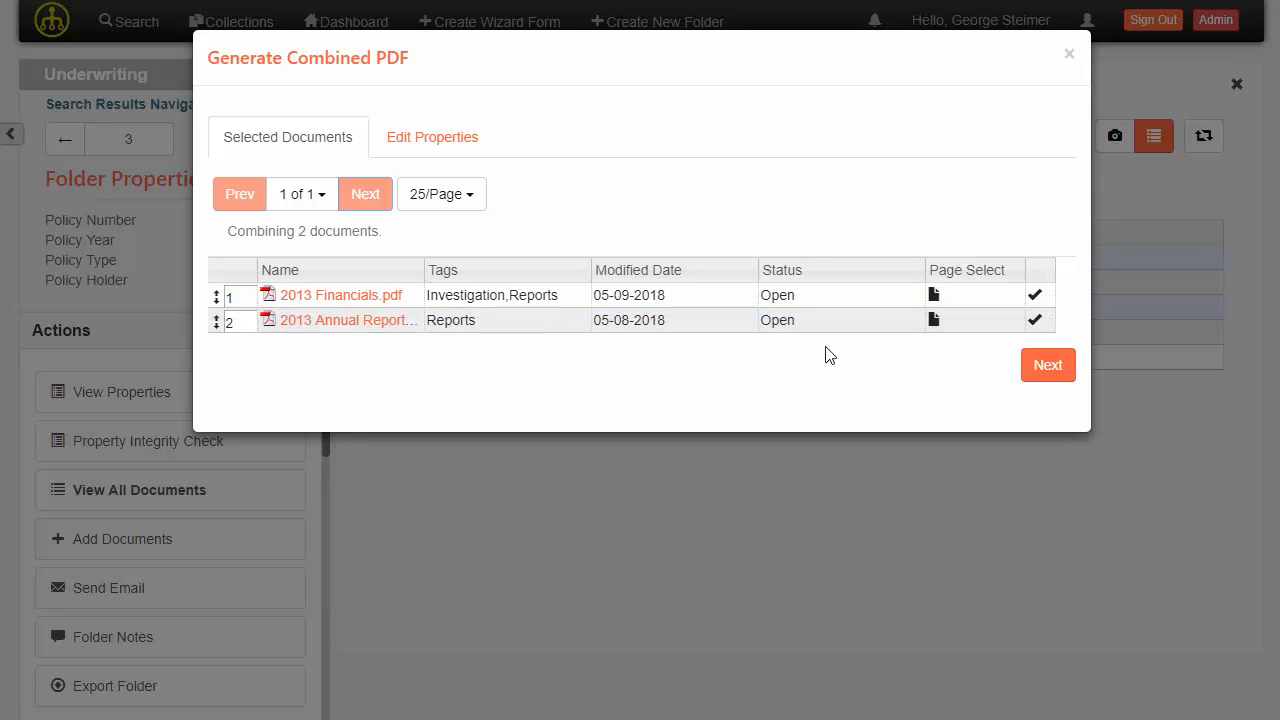
click(934, 320)
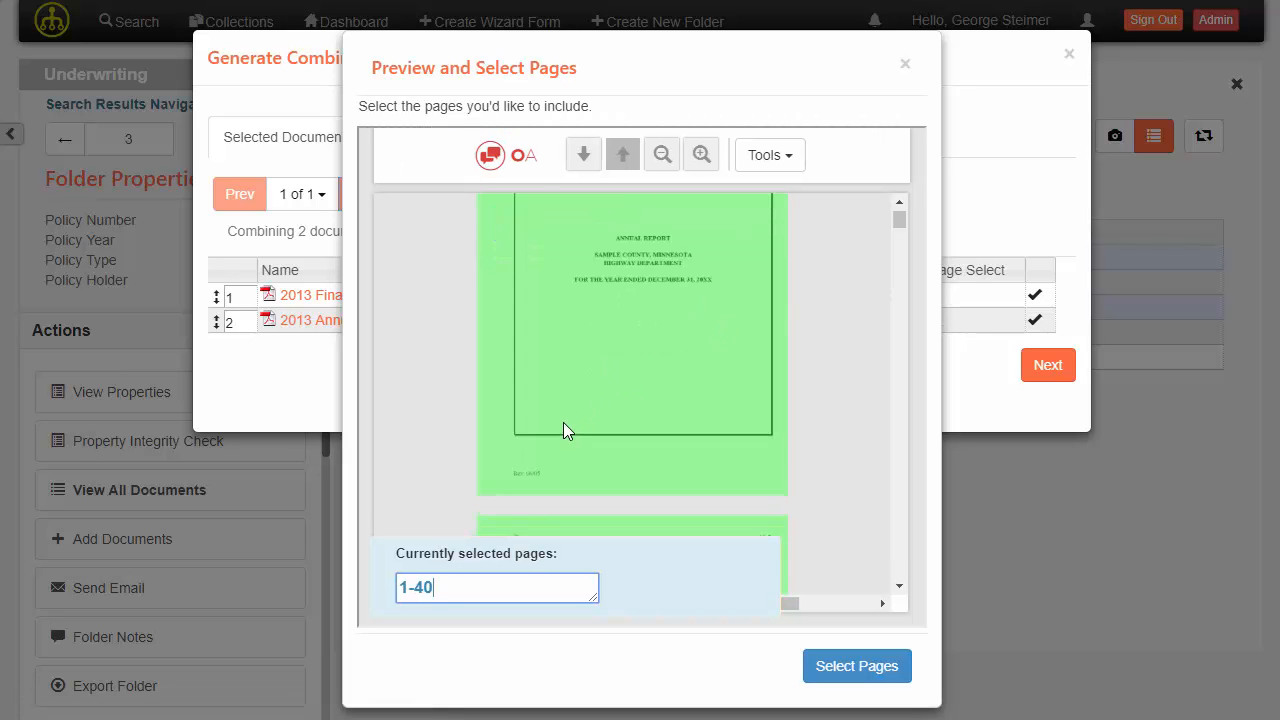
key(BackSpace)
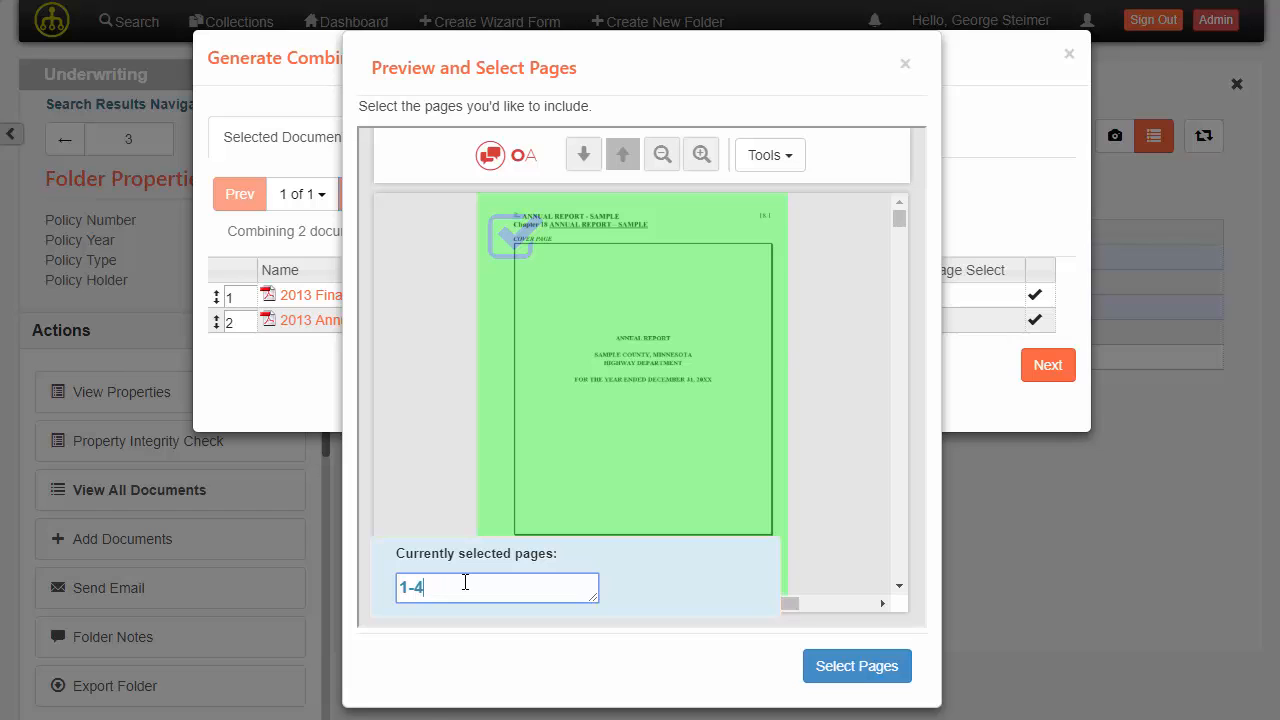
key(BackSpace)
text(20)
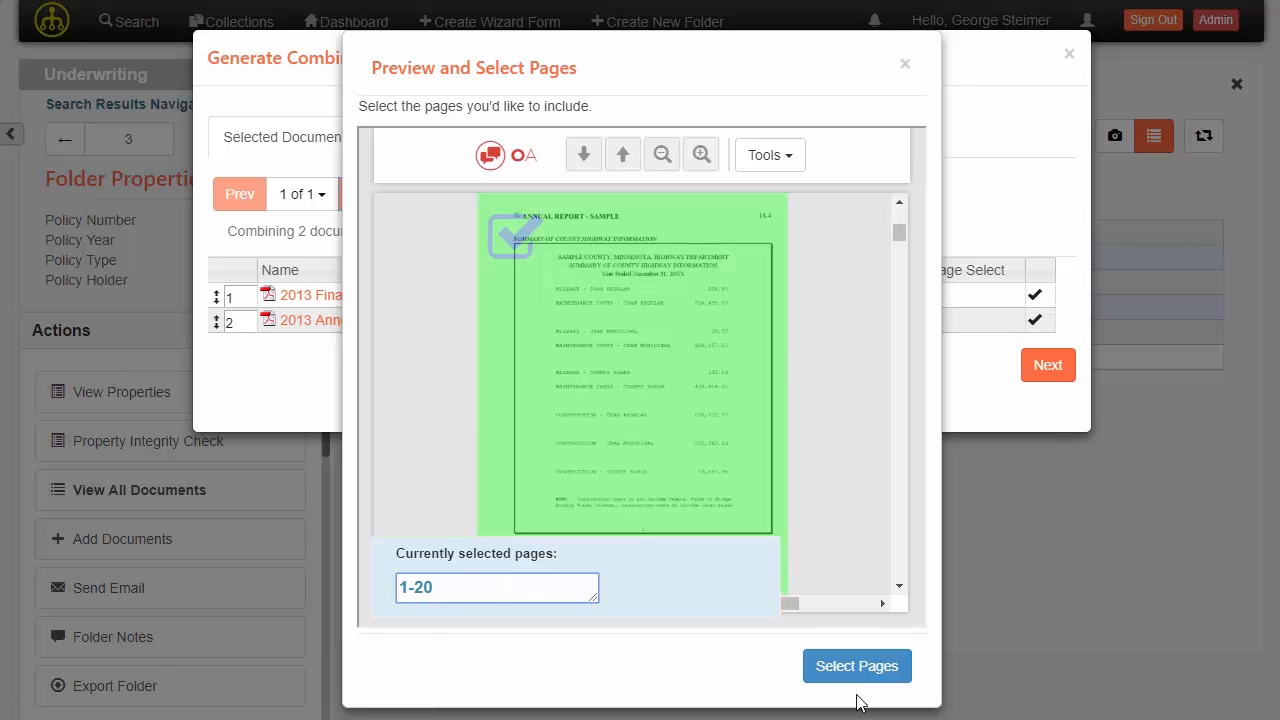
click(866, 665)
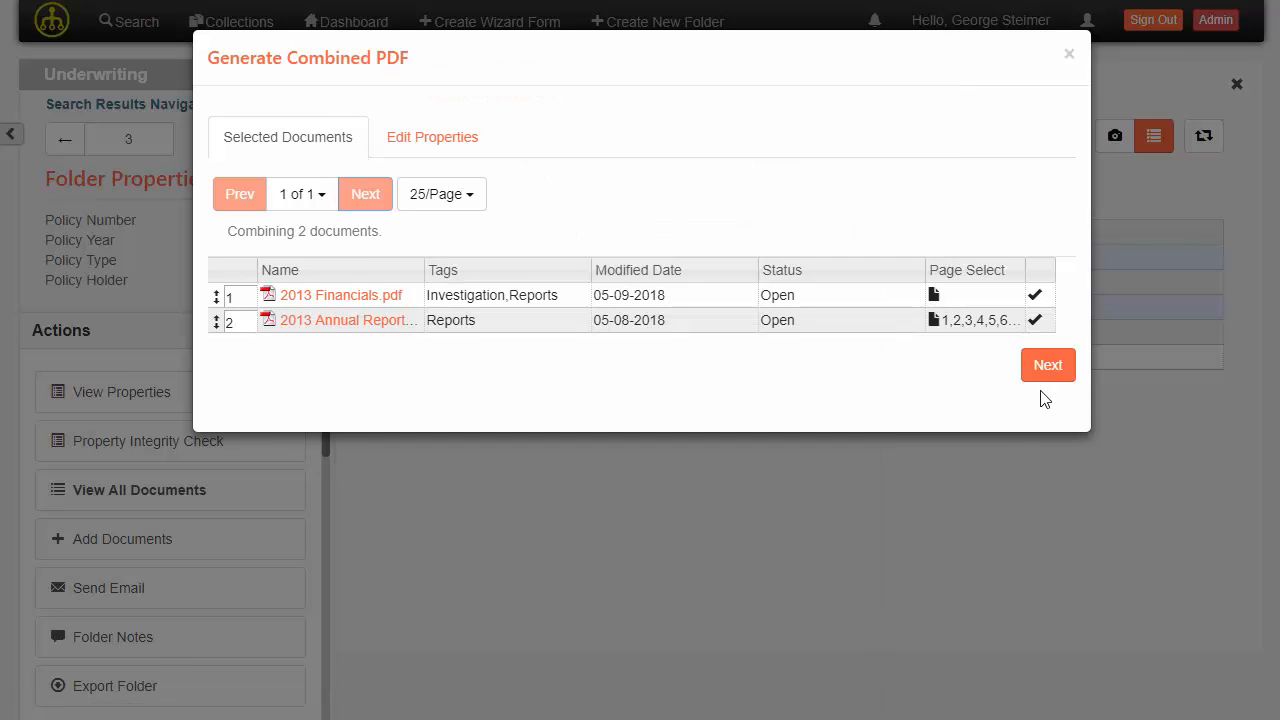
Close the Generate Combined PDF dialog, then select all documents and deselect them again.
click(1068, 56)
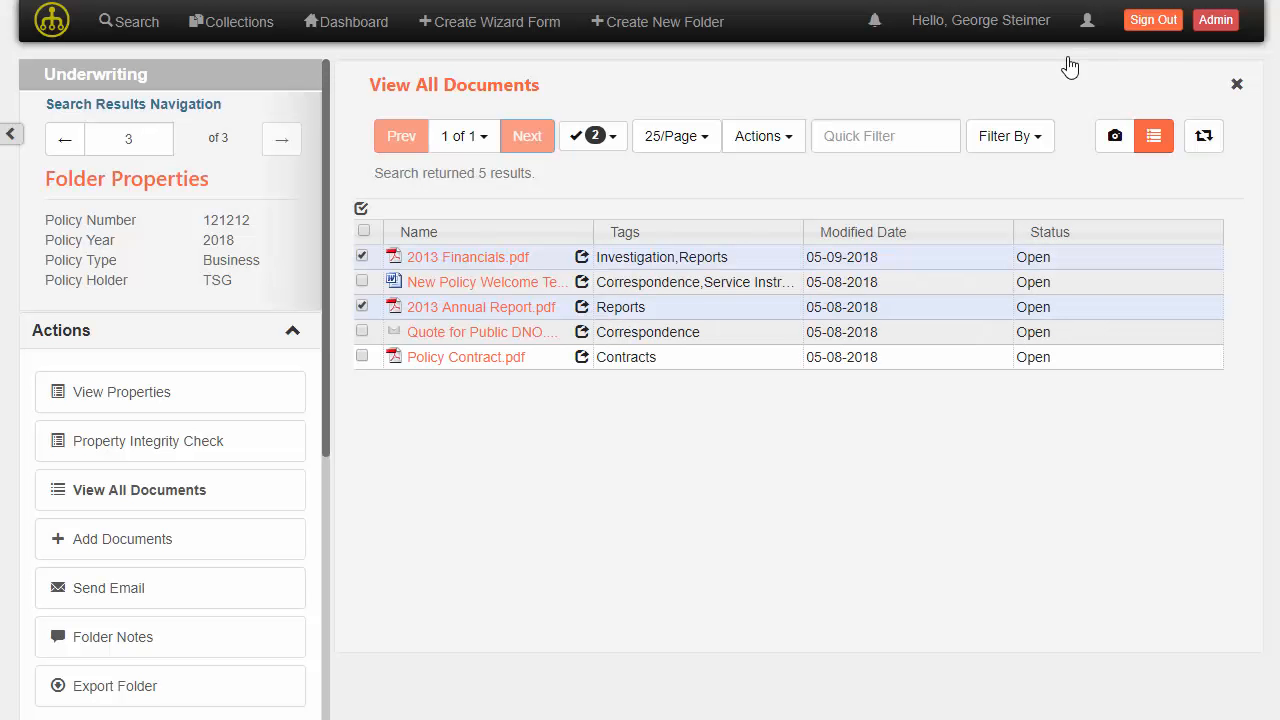
click(364, 233)
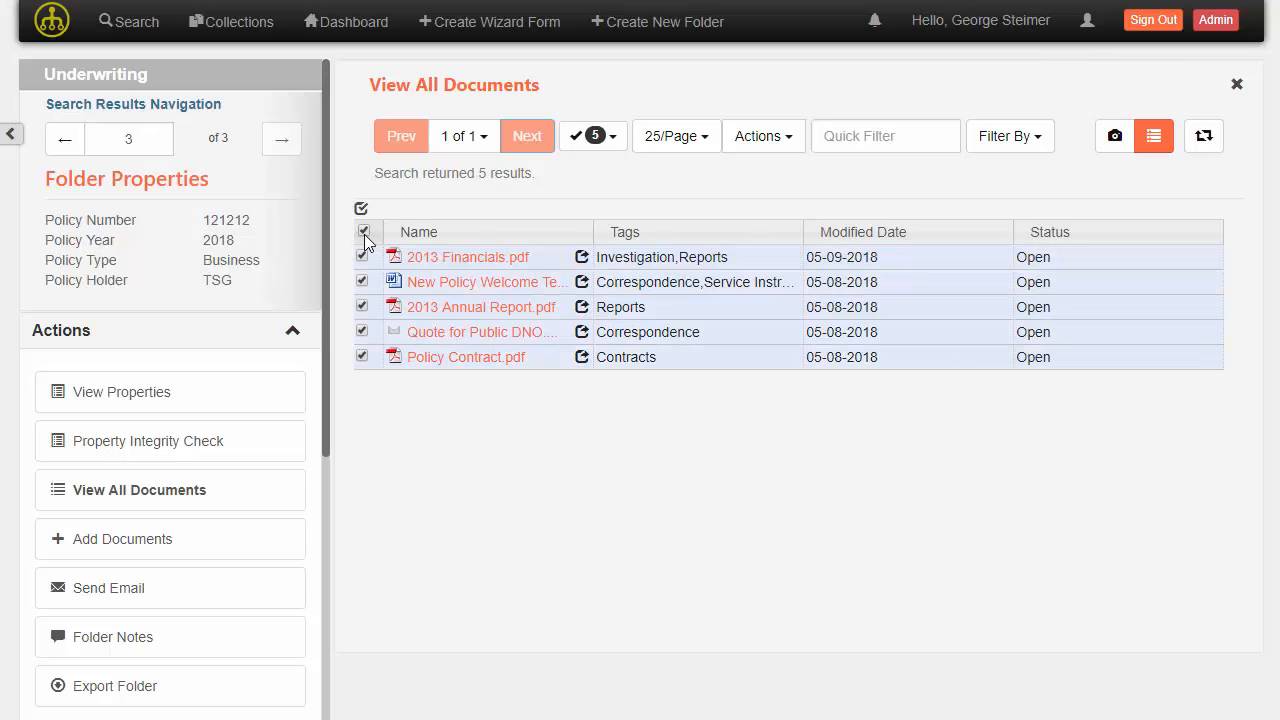
click(364, 234)
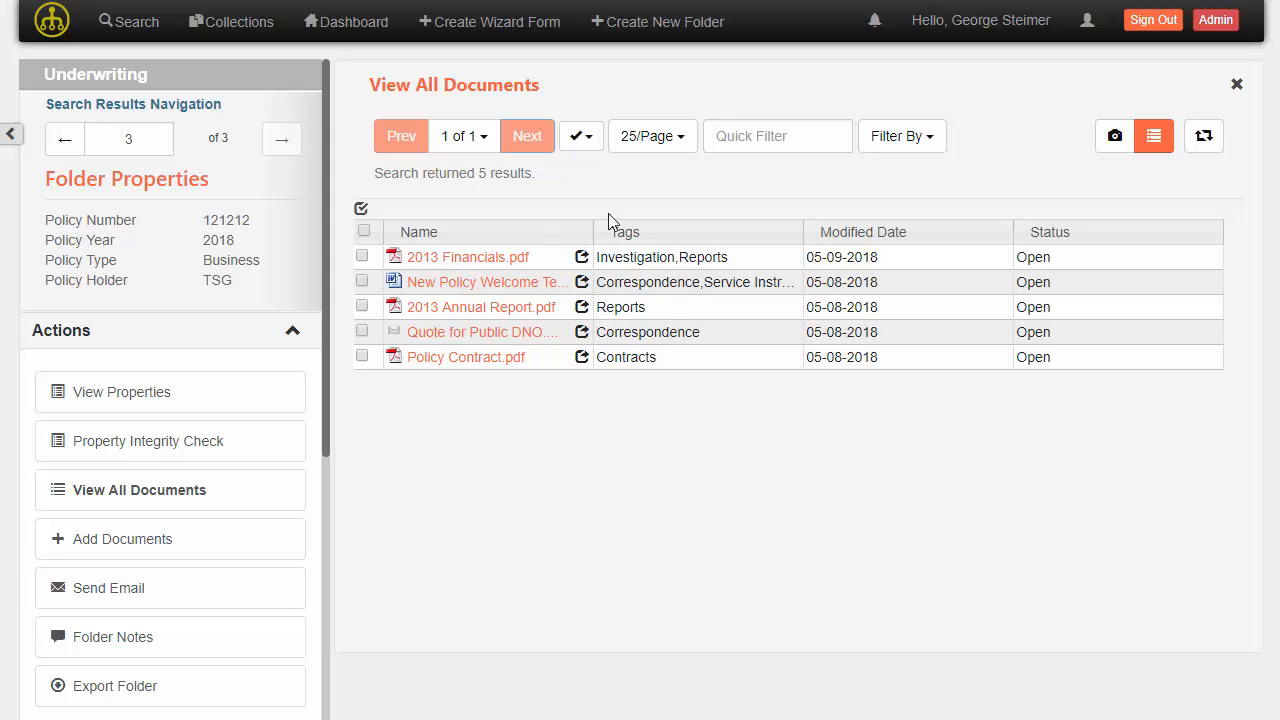
Preview 2013 Financials.pdf, New Policy Welcome Template.docx and 2013 Annual Report.pdf one after another.
click(477, 257)
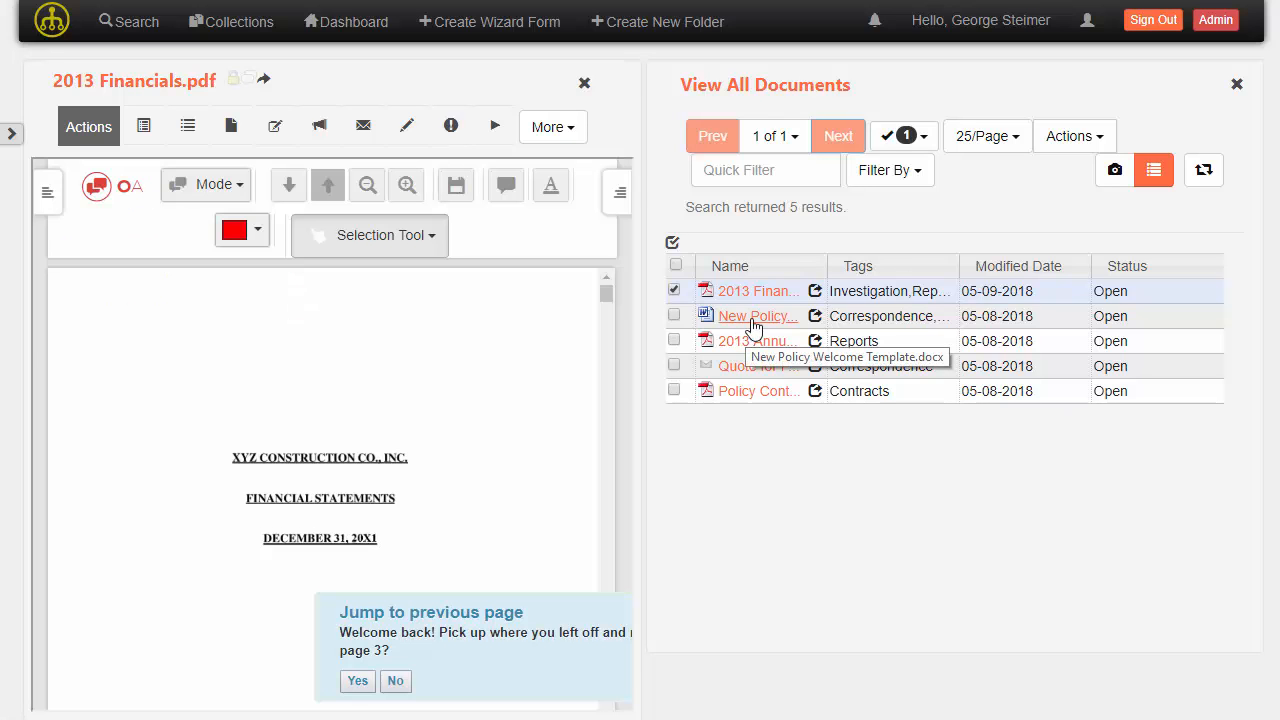
click(753, 318)
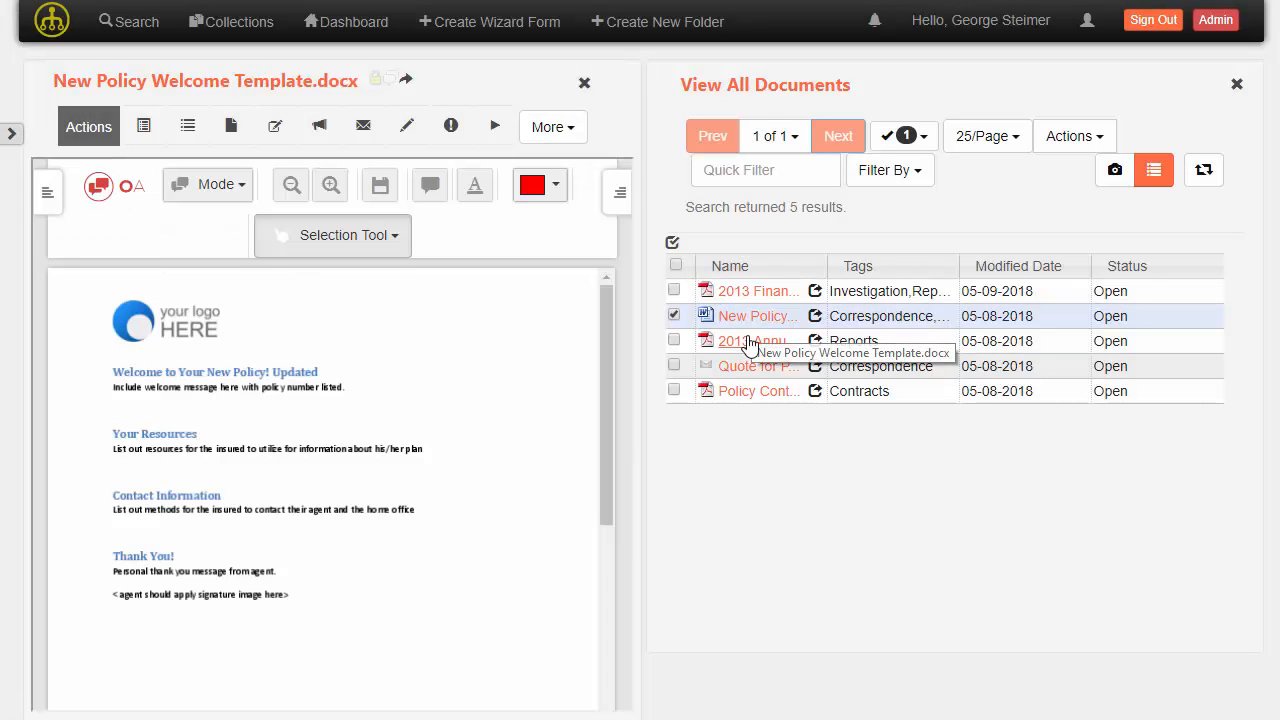
click(748, 343)
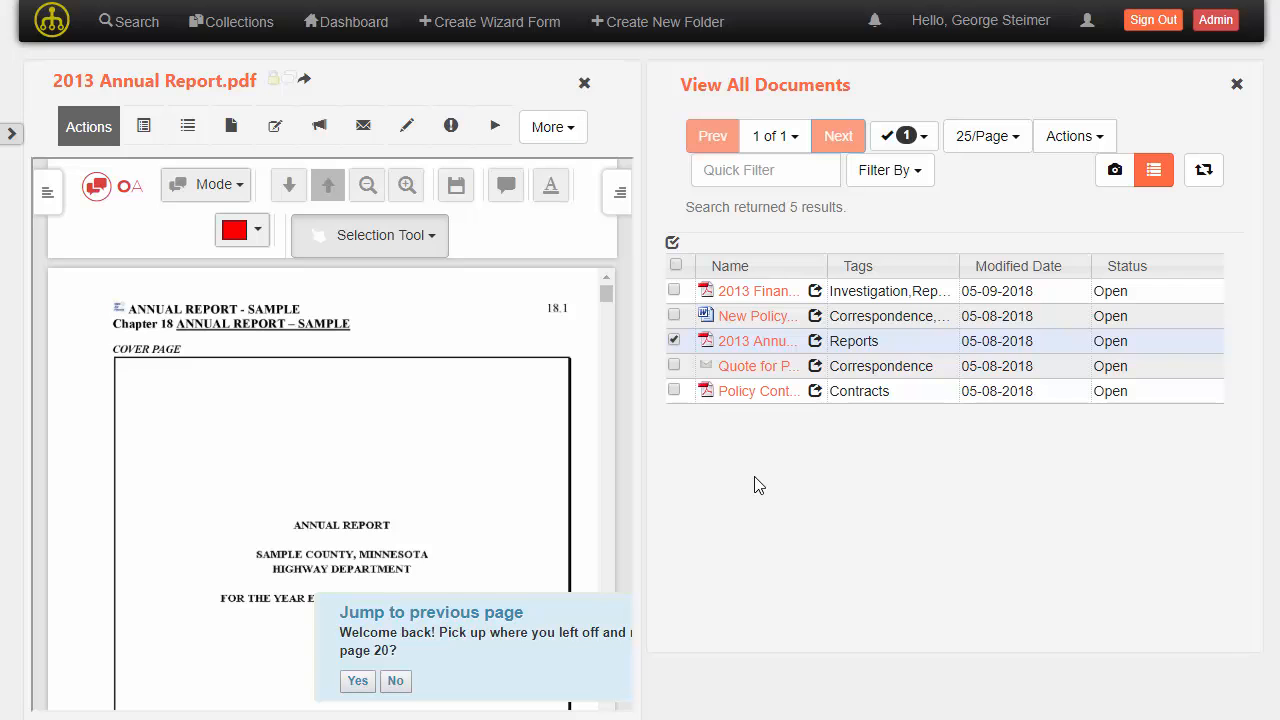
Close the document list to enlarge the 2013 Annual Report viewer and decline the jump-to-previous-page prompt.
click(1237, 85)
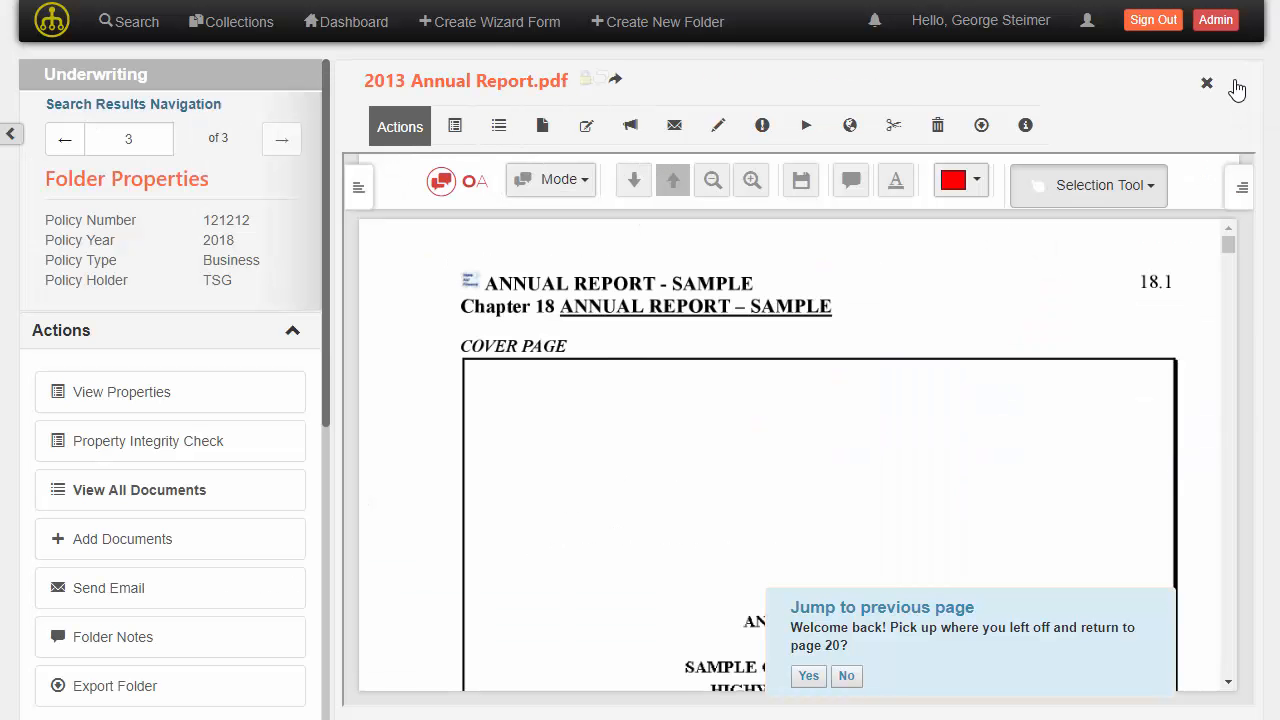
scroll(700, 400, down, 4)
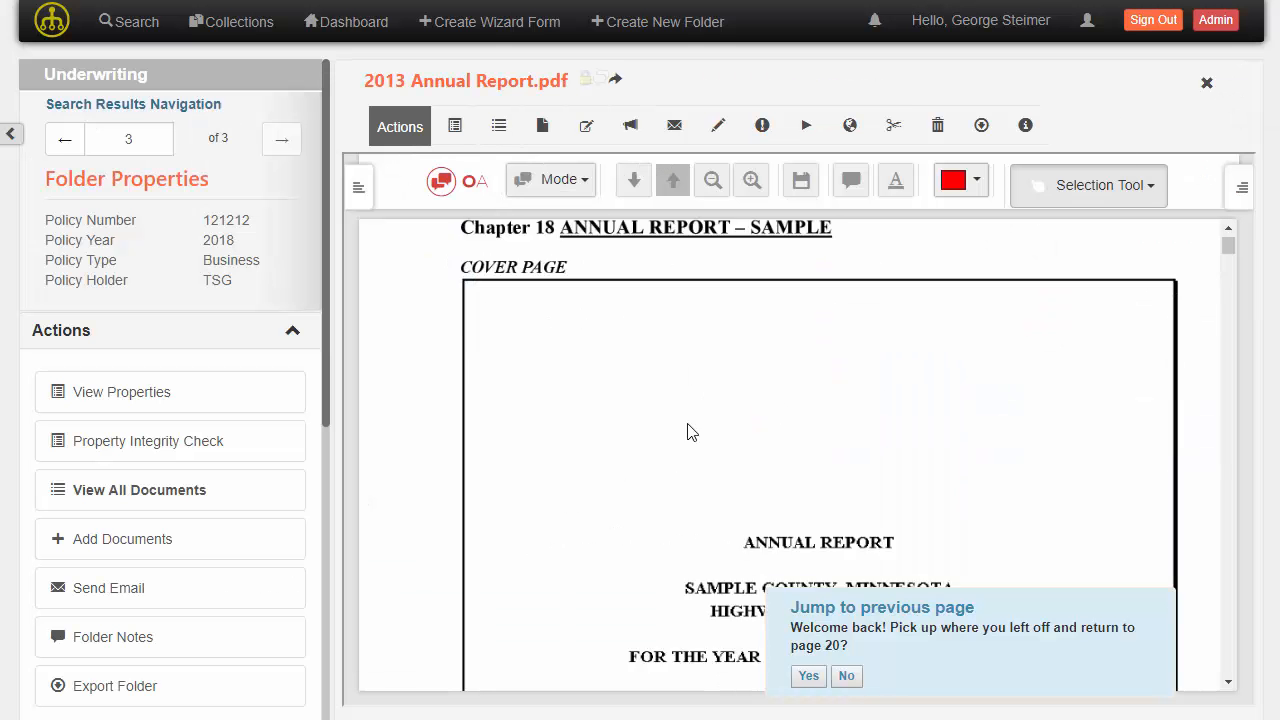
scroll(665, 520, up, 3)
click(845, 676)
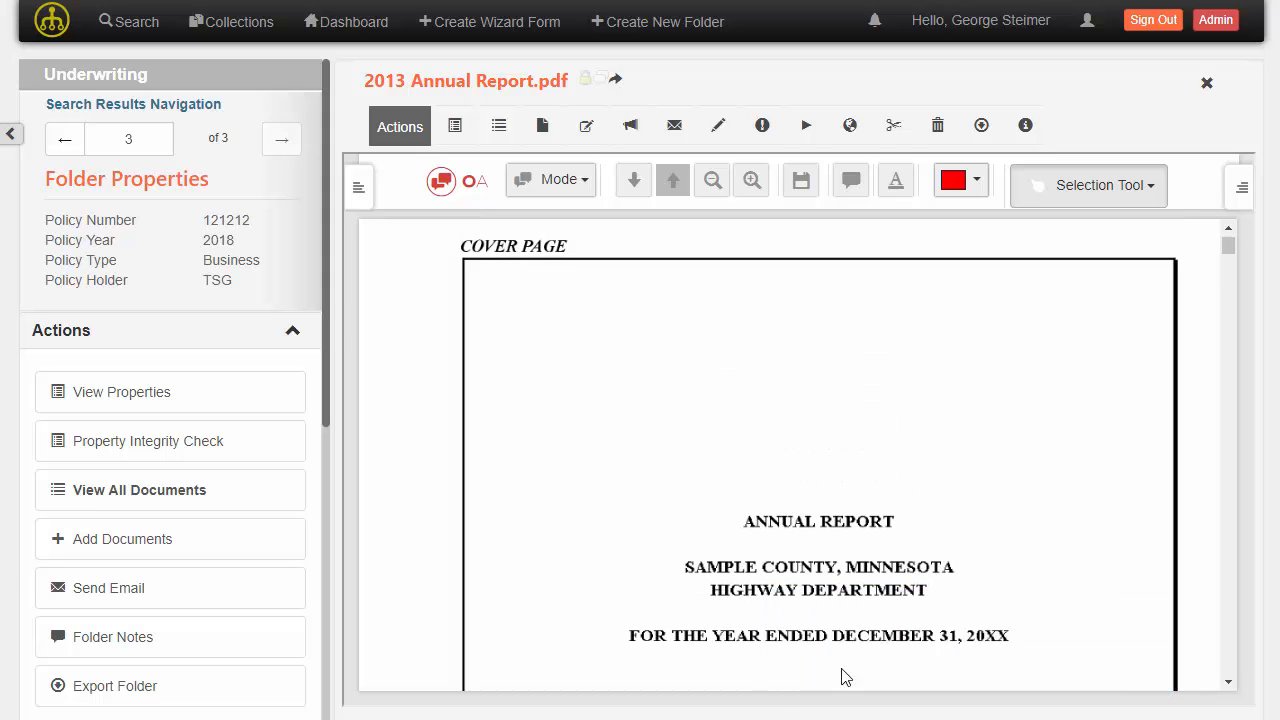
scroll(620, 450, up, 2)
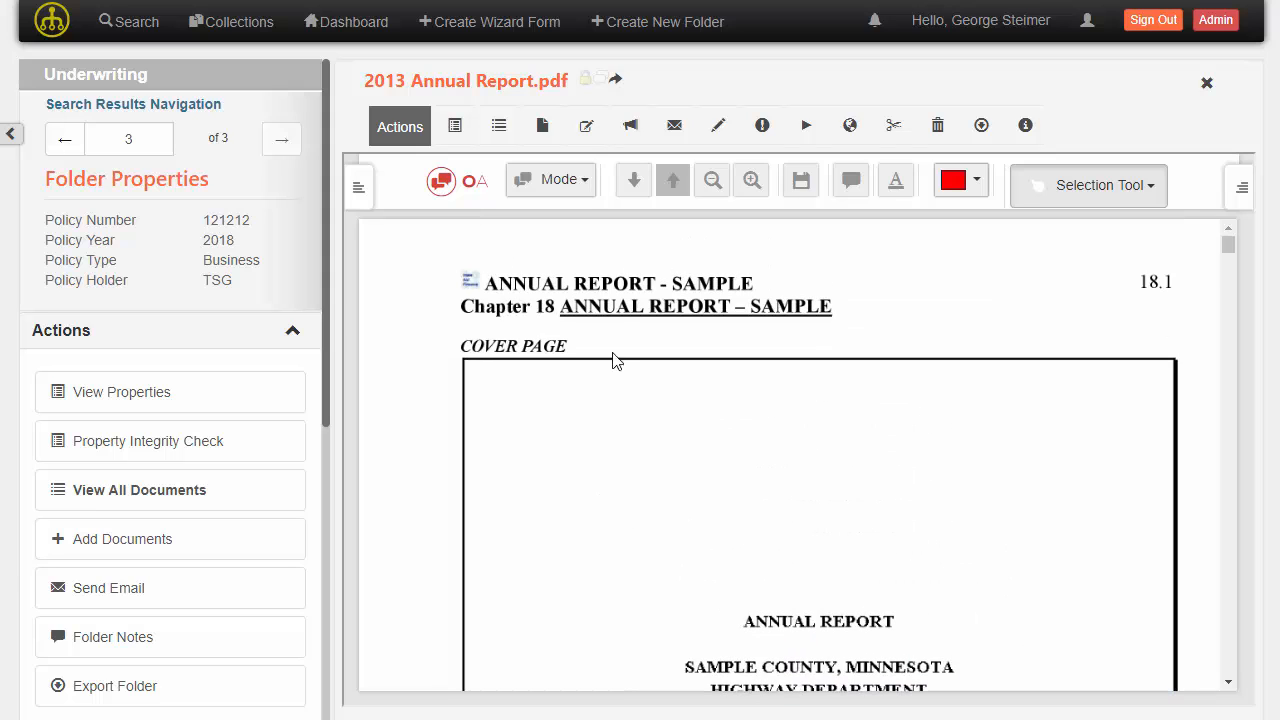
Open the View Properties panel of 2013 Annual Report.pdf and close it without changes.
click(465, 136)
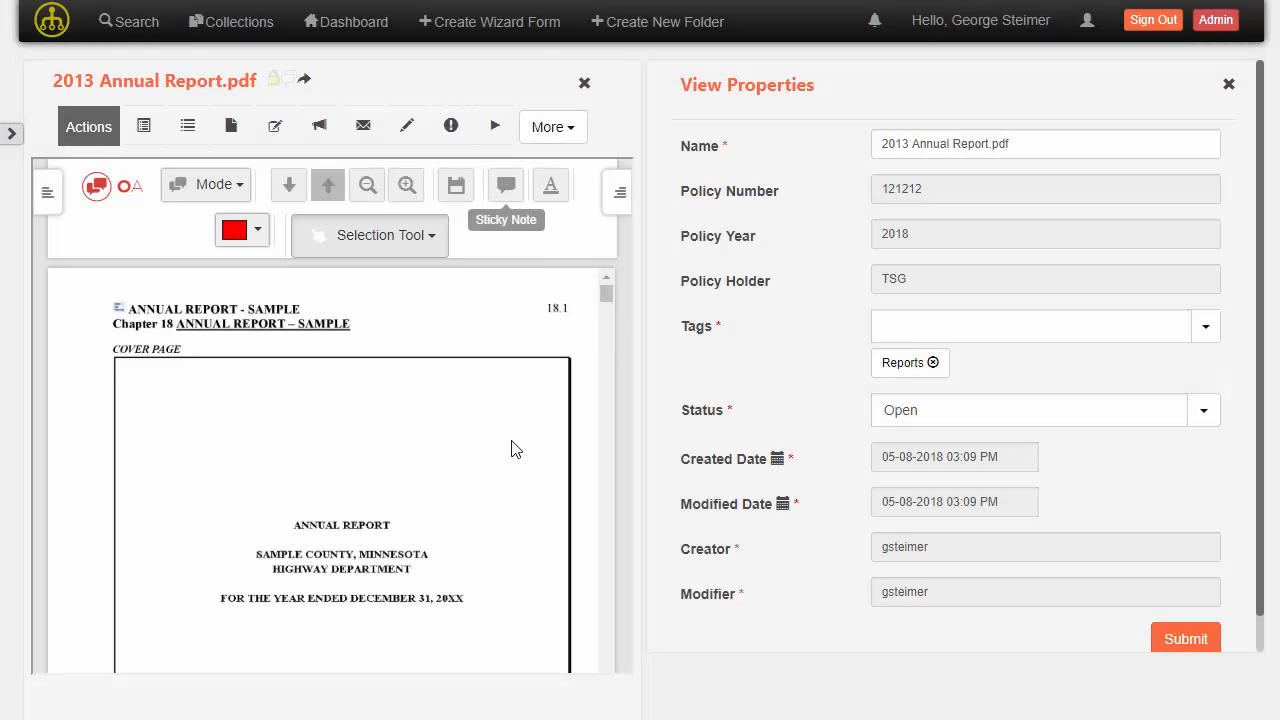
scroll(508, 449, down, 3)
scroll(508, 449, up, 3)
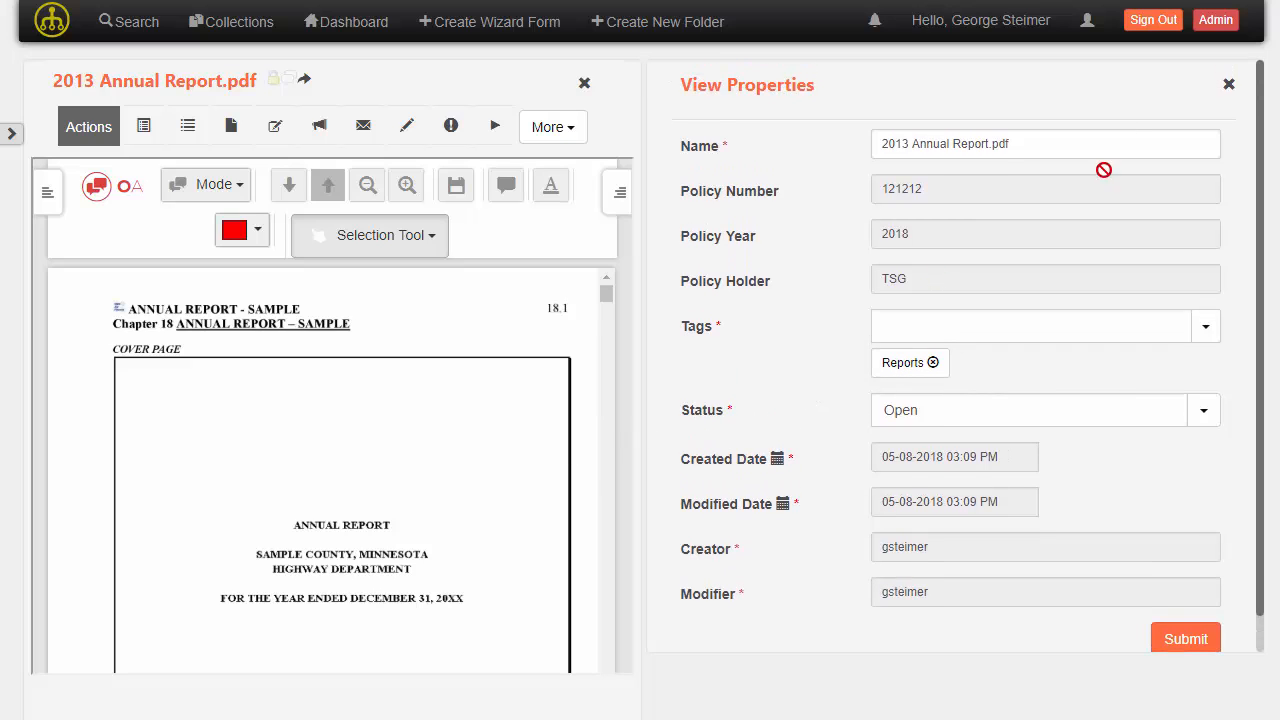
click(1227, 87)
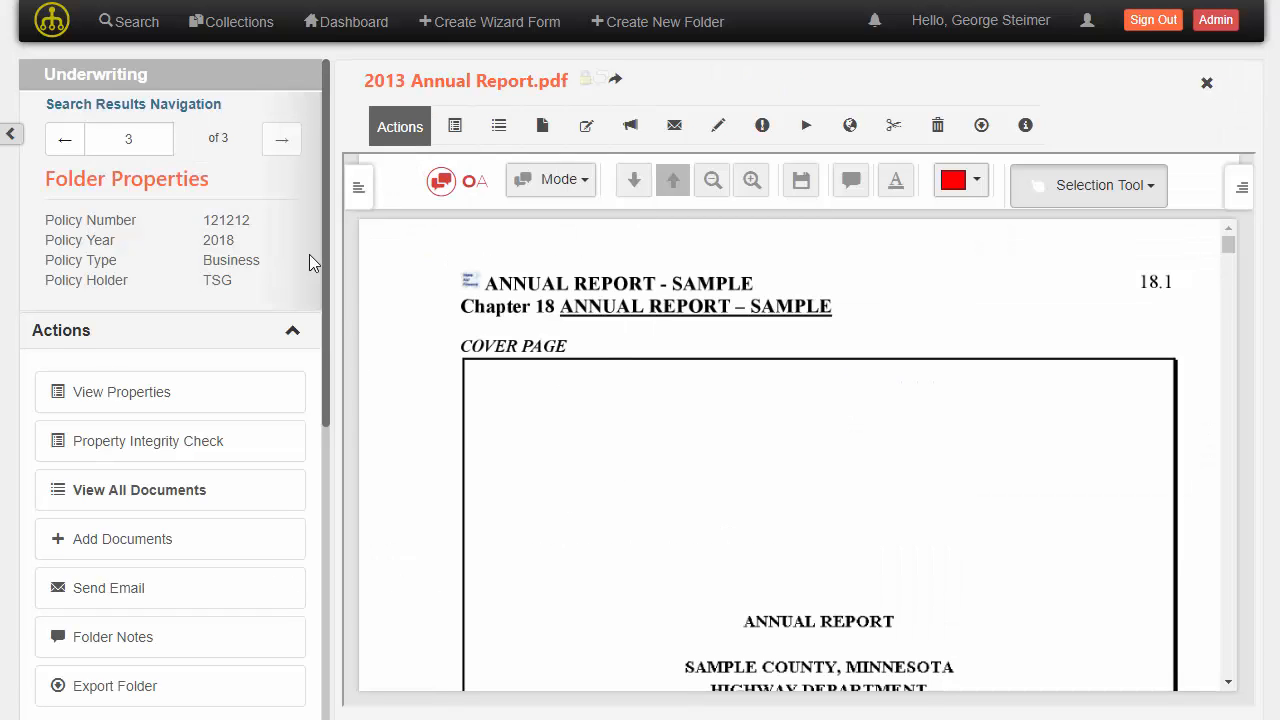
Collapse the Actions section and open Policy Contract.pdf from the Contracts folder under Related Objects.
click(293, 334)
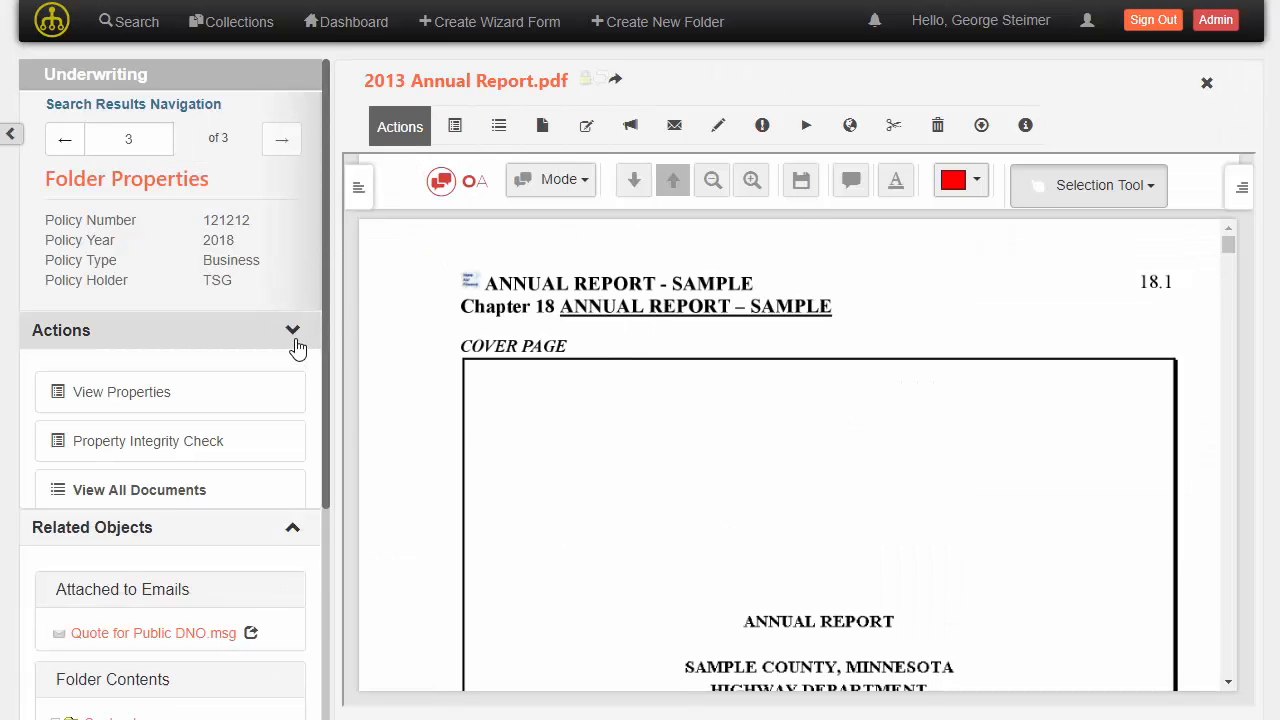
drag(325, 260, 331, 410)
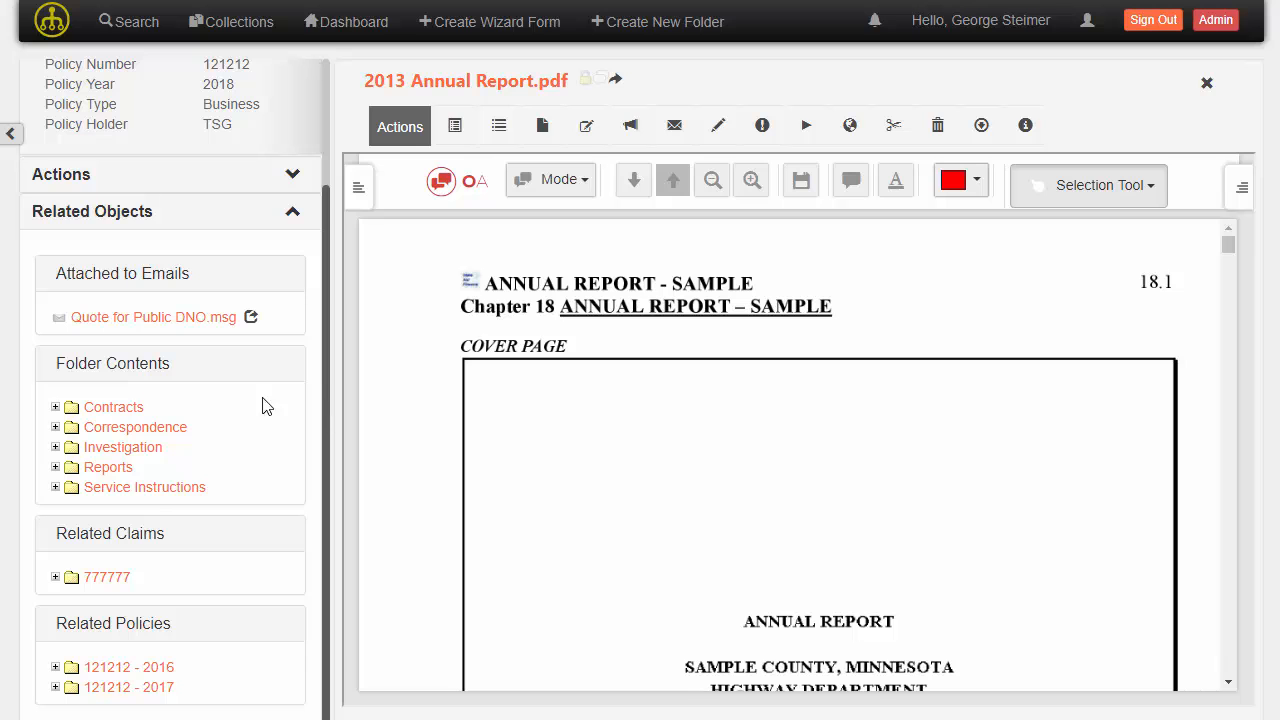
click(55, 407)
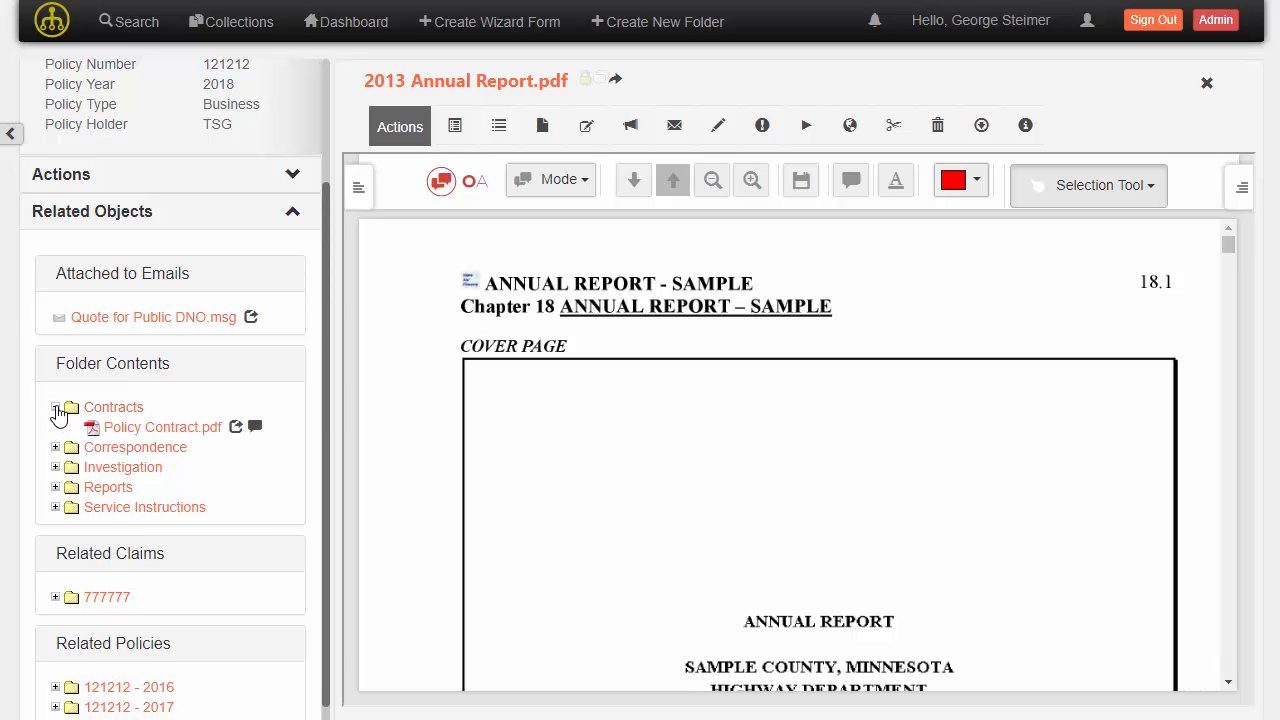
click(139, 429)
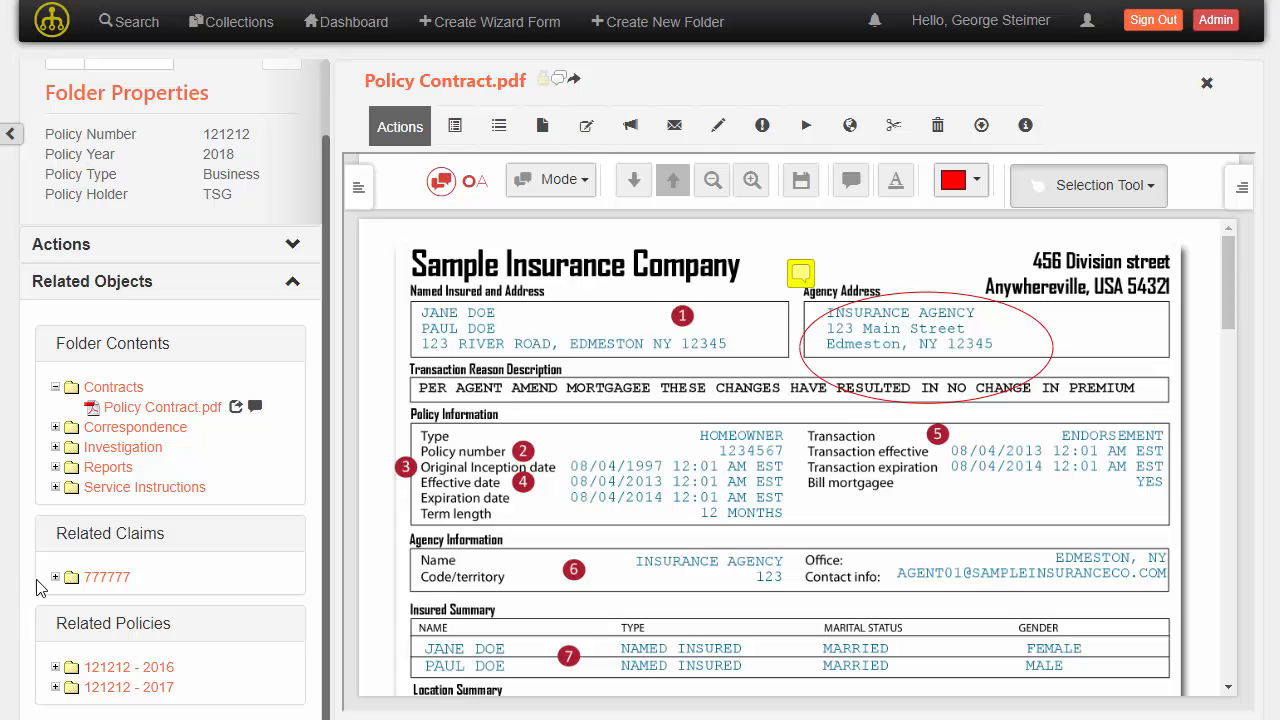
Expand related claim 777777's Reports folder and open Loss Report.pdf in a second viewer pane, scrolling through it.
scroll(266, 255, up, 2)
scroll(270, 262, down, 2)
click(55, 578)
click(88, 617)
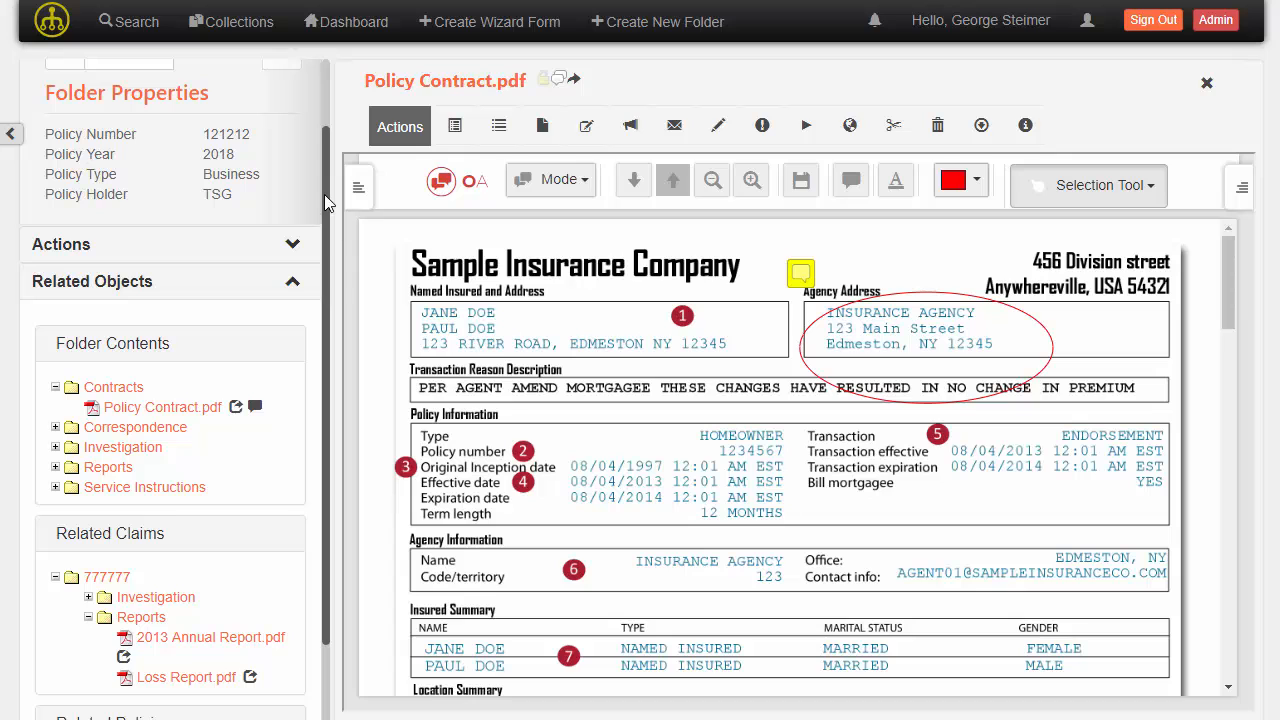
click(251, 678)
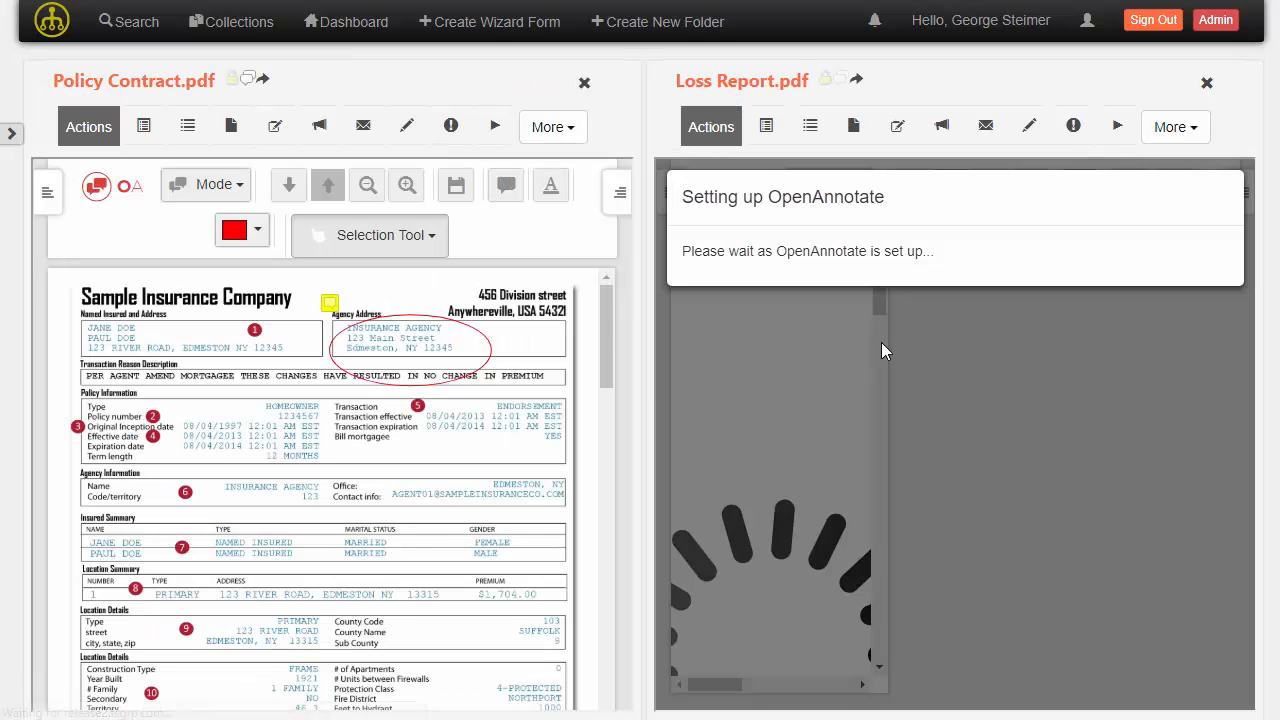
scroll(744, 462, down, 10)
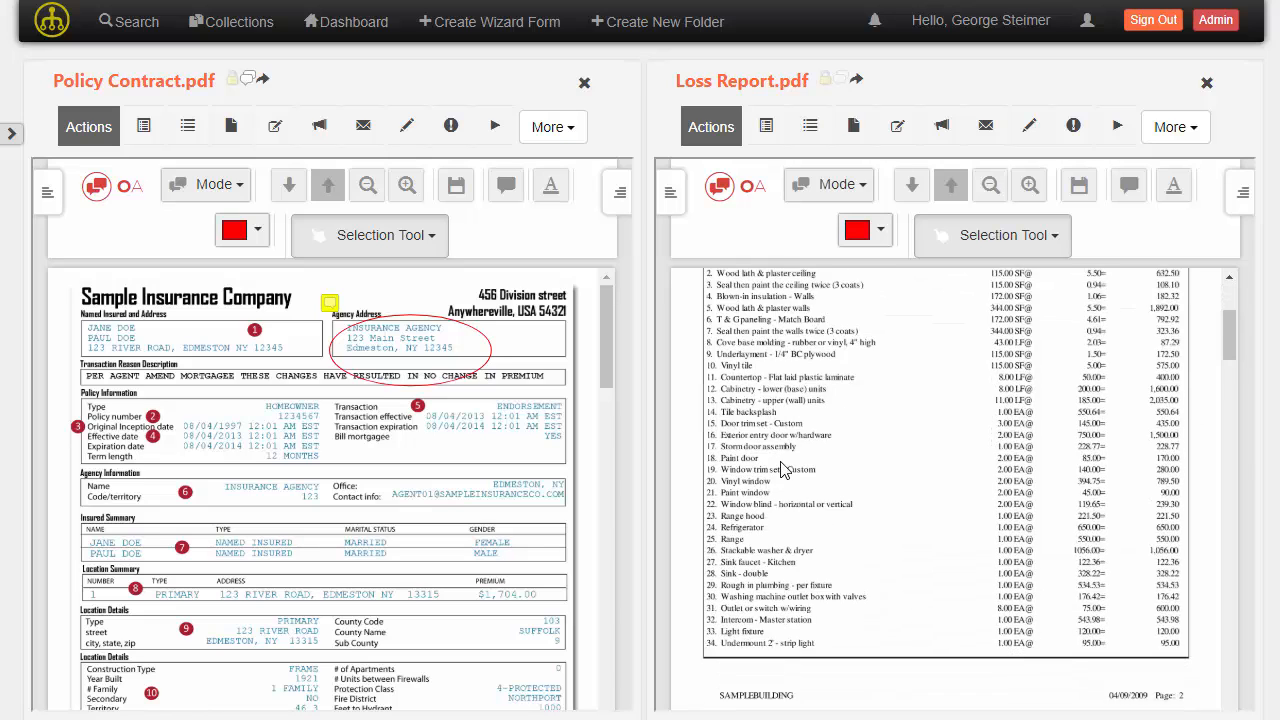
scroll(420, 486, down, 3)
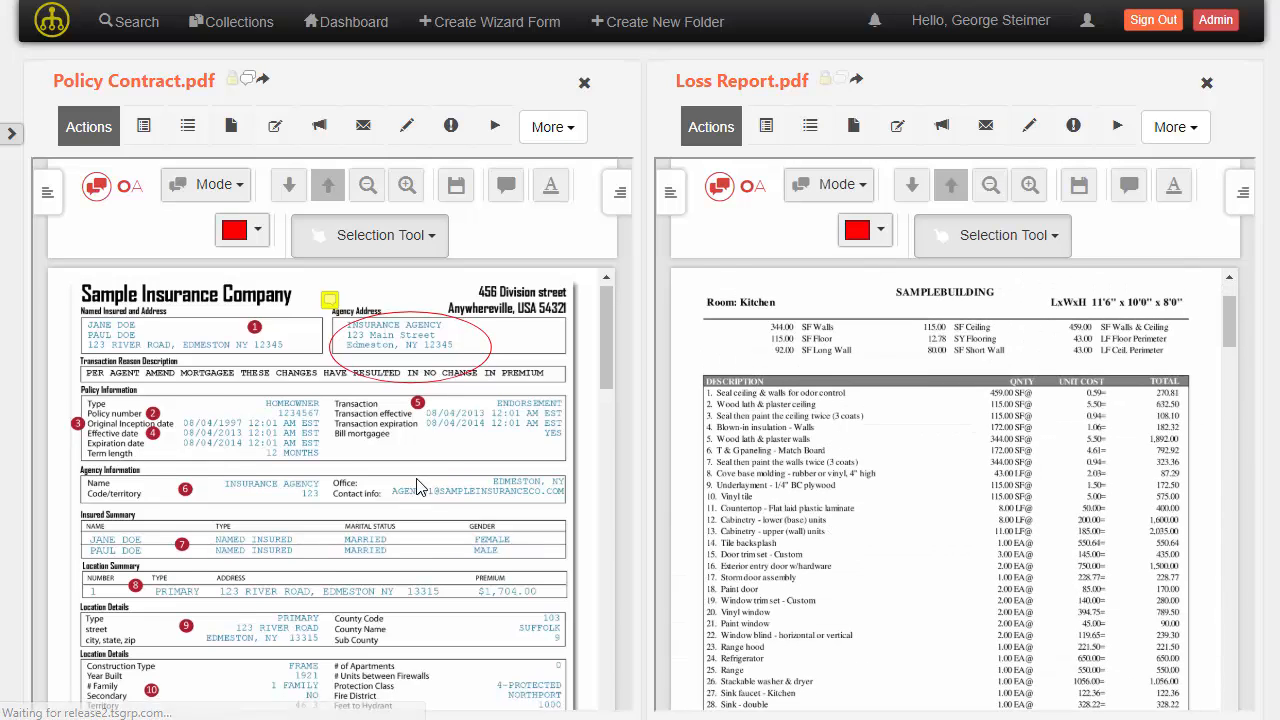
scroll(420, 486, up, 3)
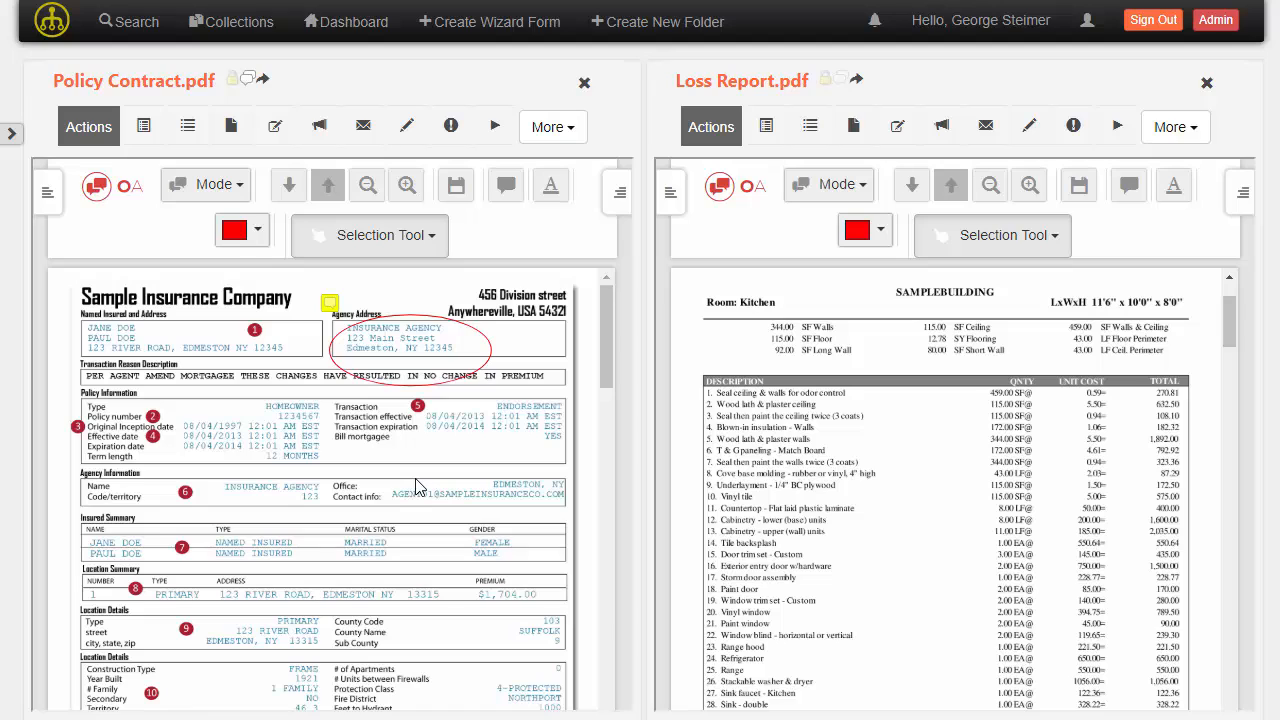